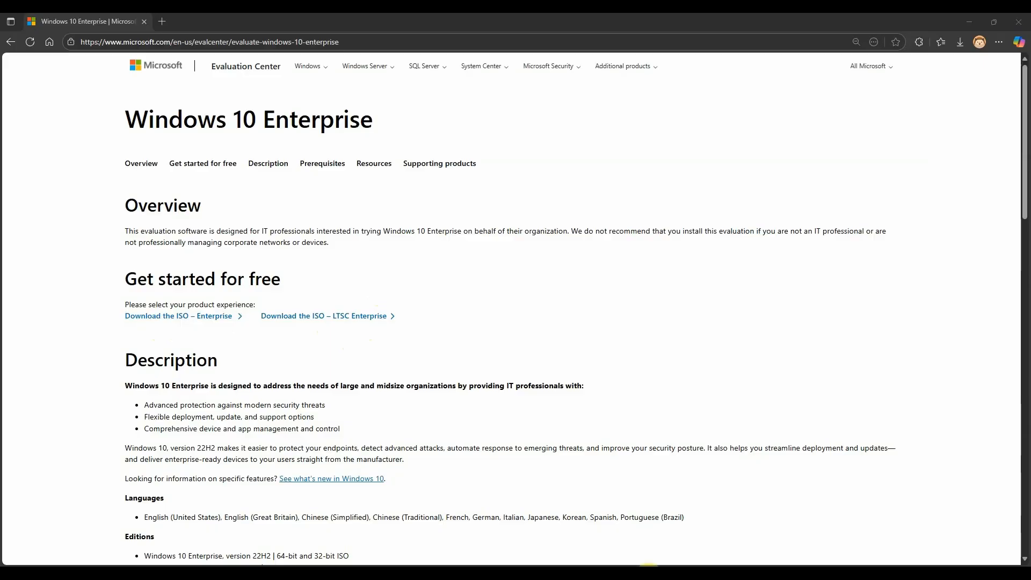
Switch from the Windows 10 Enterprise evaluation page to VMware Workstation's Home screen.
click(656, 574)
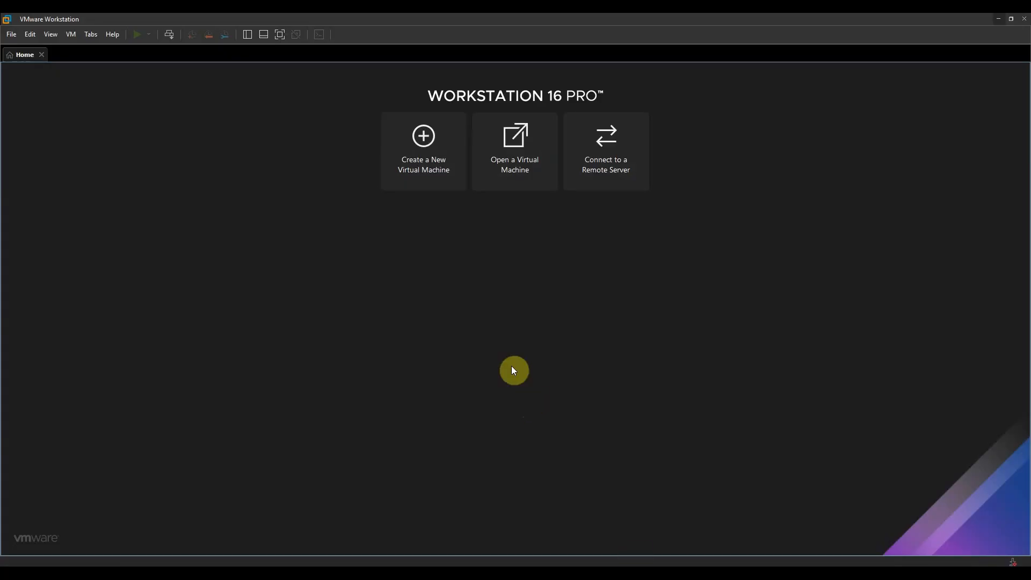
Begin a Typical new VM, OS installed later, with guest Microsoft Windows 10 and later x64.
click(428, 162)
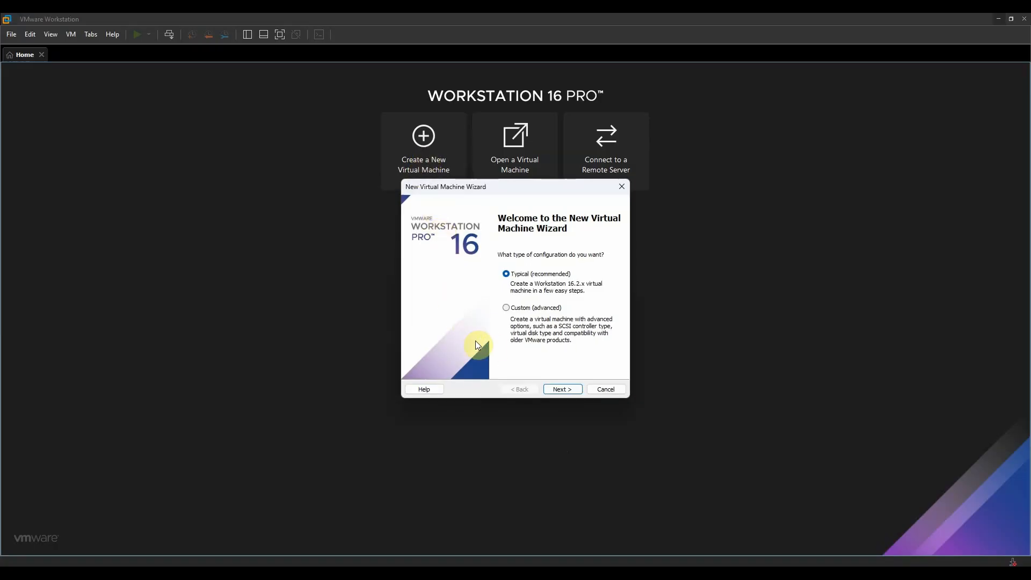
click(565, 389)
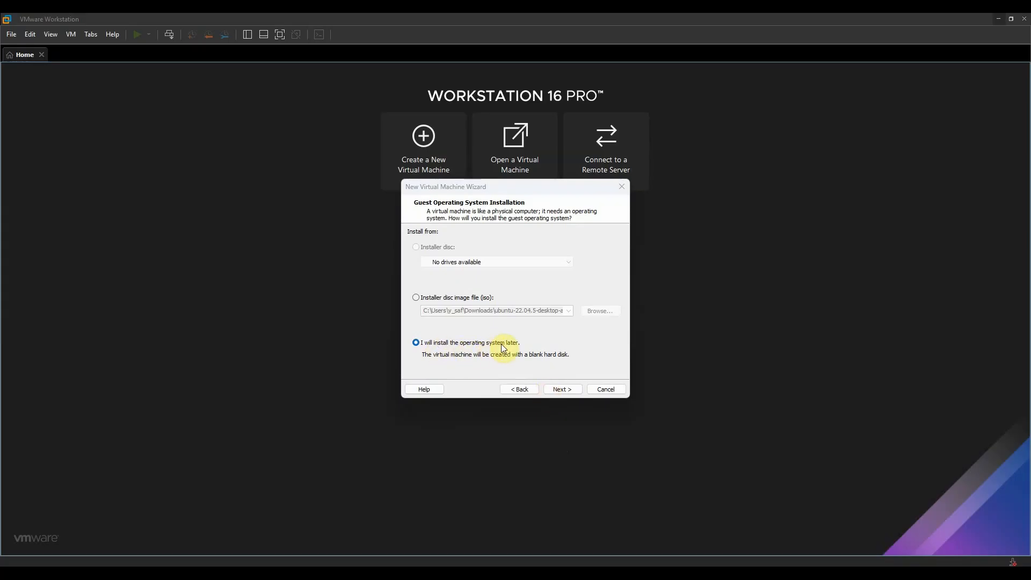
click(561, 392)
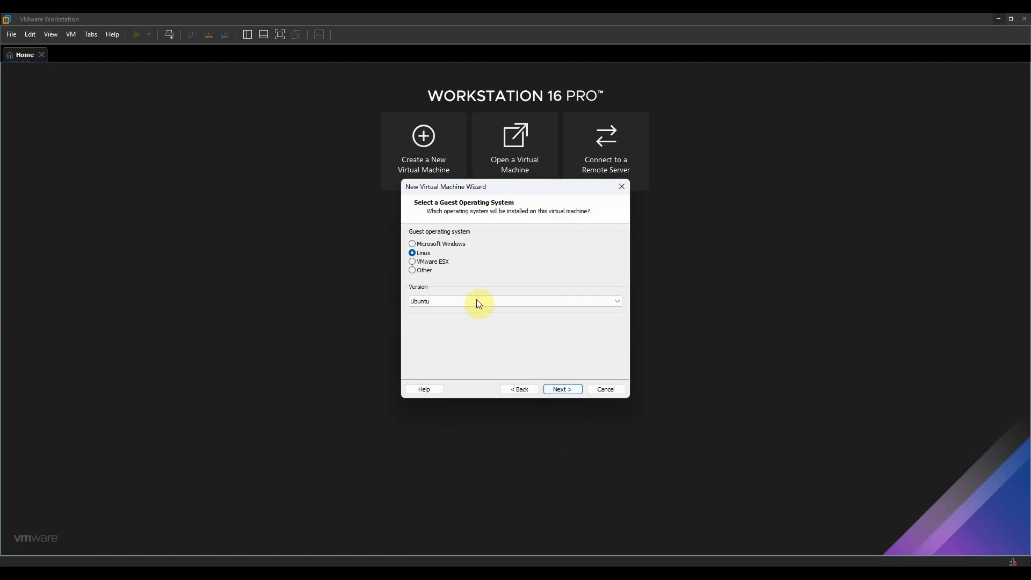
click(422, 244)
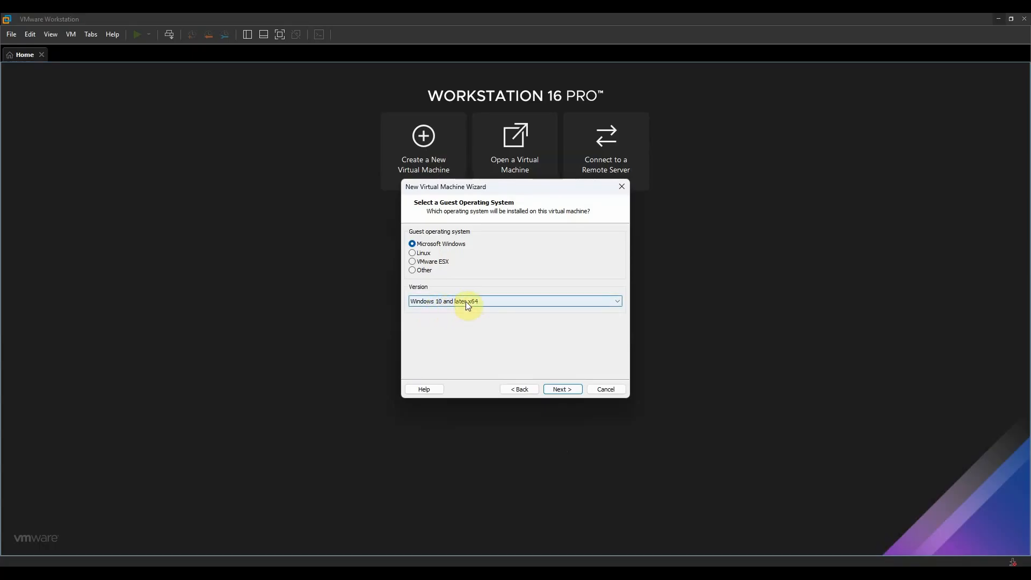
click(562, 390)
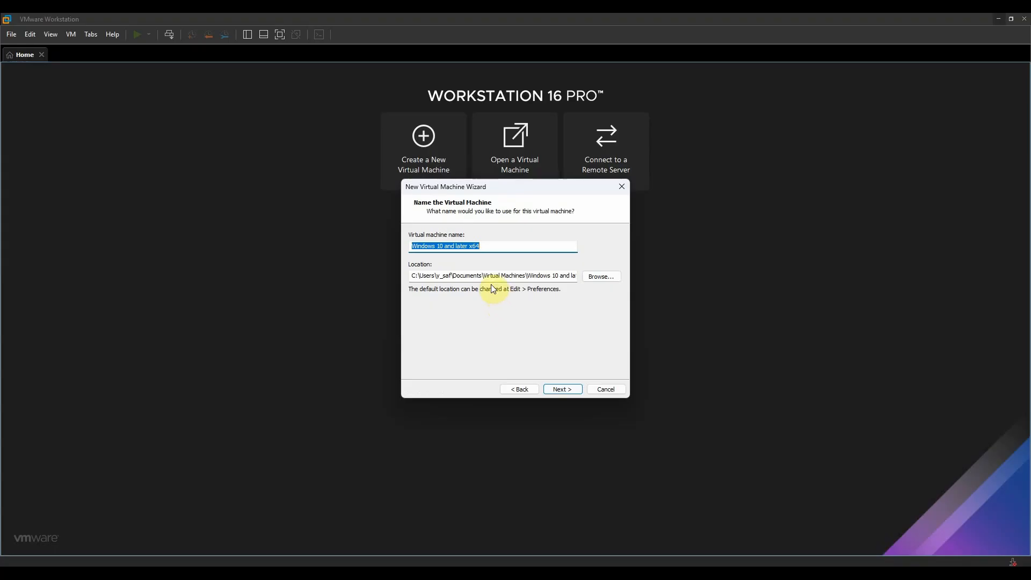
Name the VM WIN10-LAB-01 and keep a 60 GB disk split into multiple files.
text(WIN)
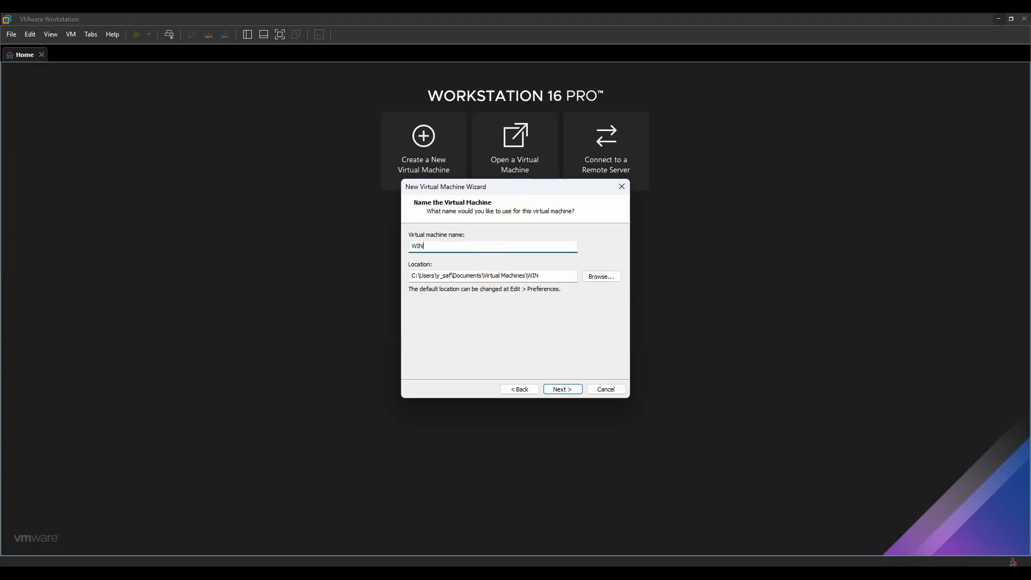
text(10-LAB-01)
click(563, 389)
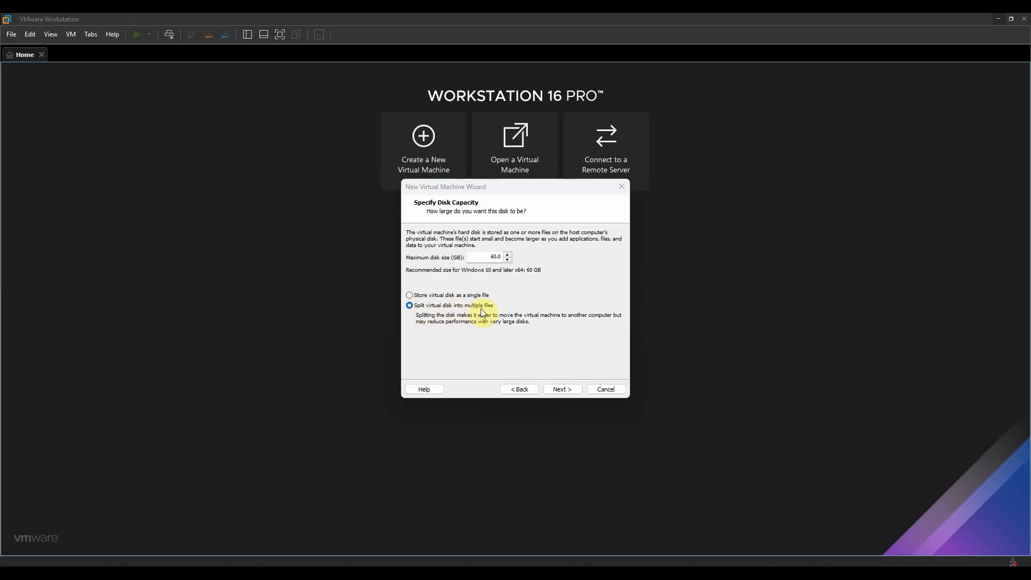
click(562, 390)
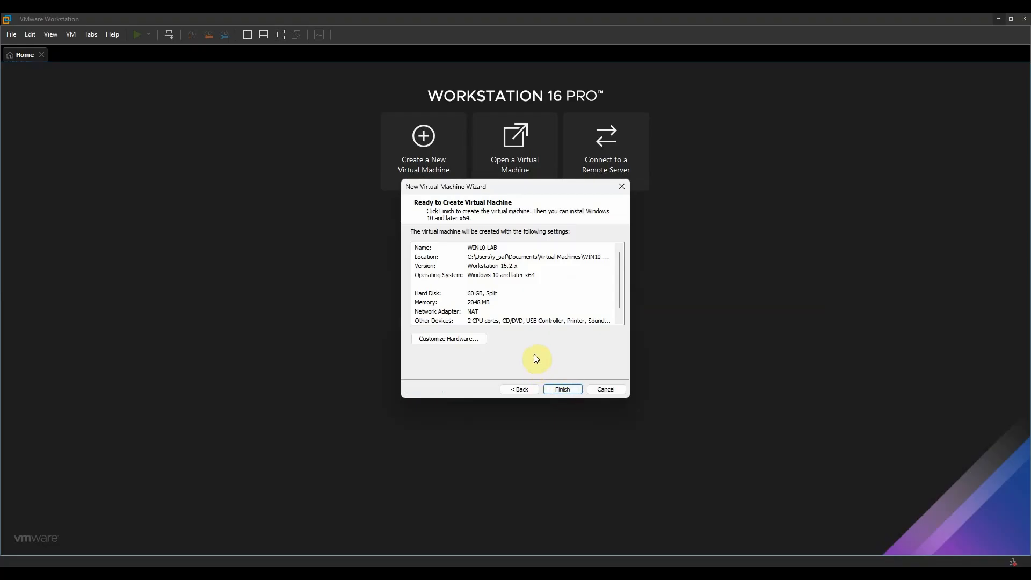
Customize hardware: 2 cores per processor for 4 processors, and memory raised to 8 GB.
click(460, 340)
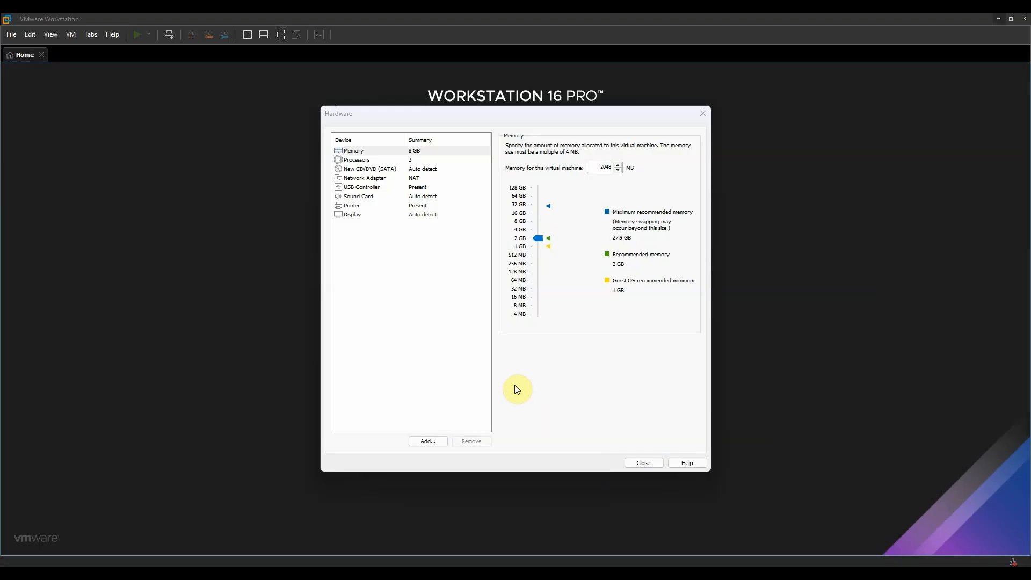
click(413, 161)
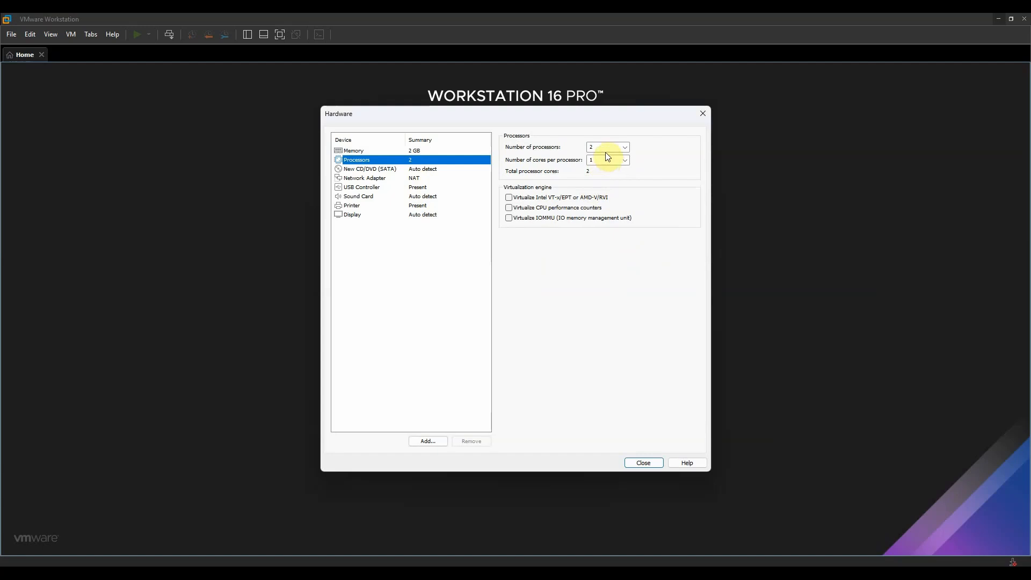
click(626, 160)
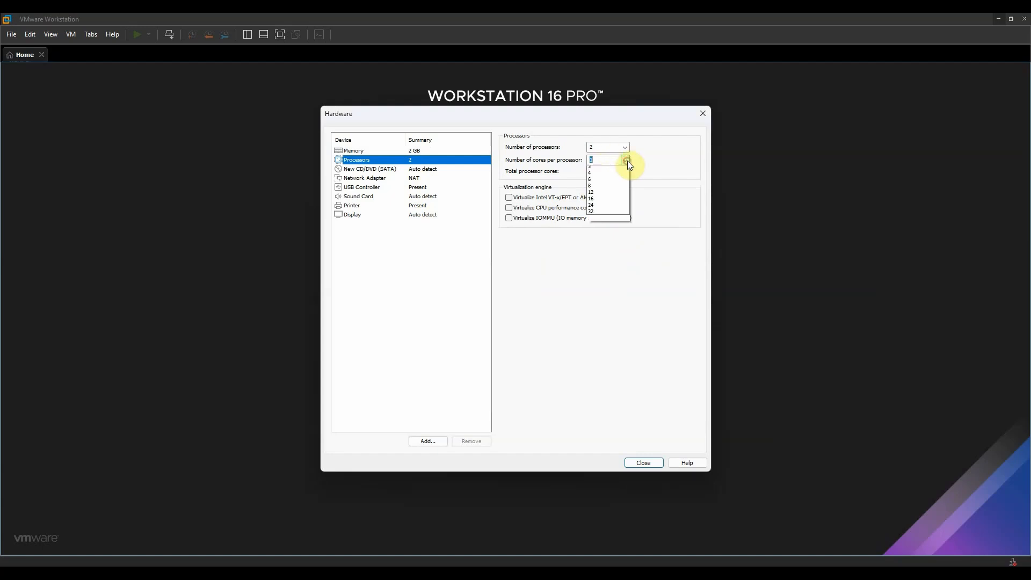
click(615, 166)
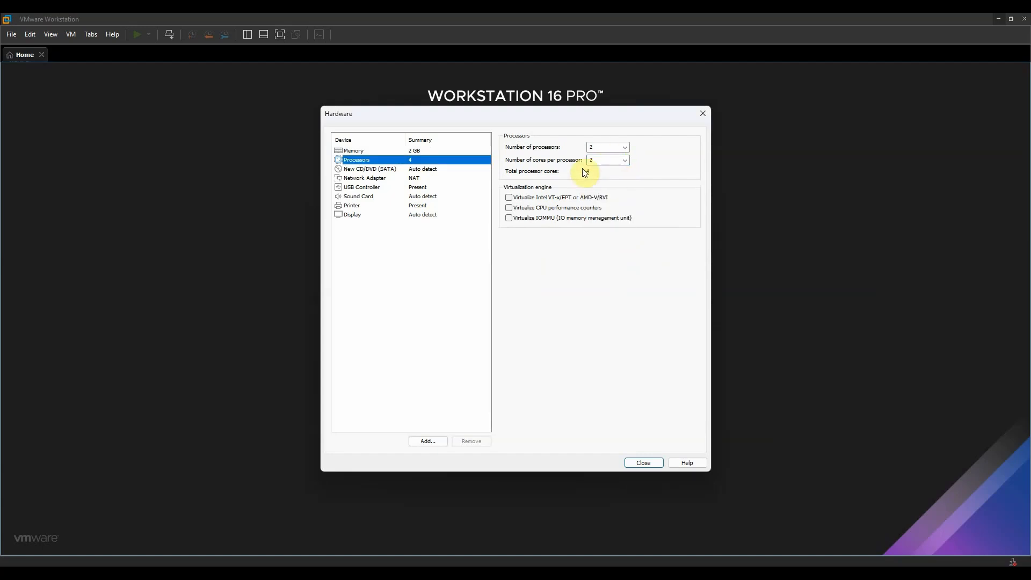
click(385, 151)
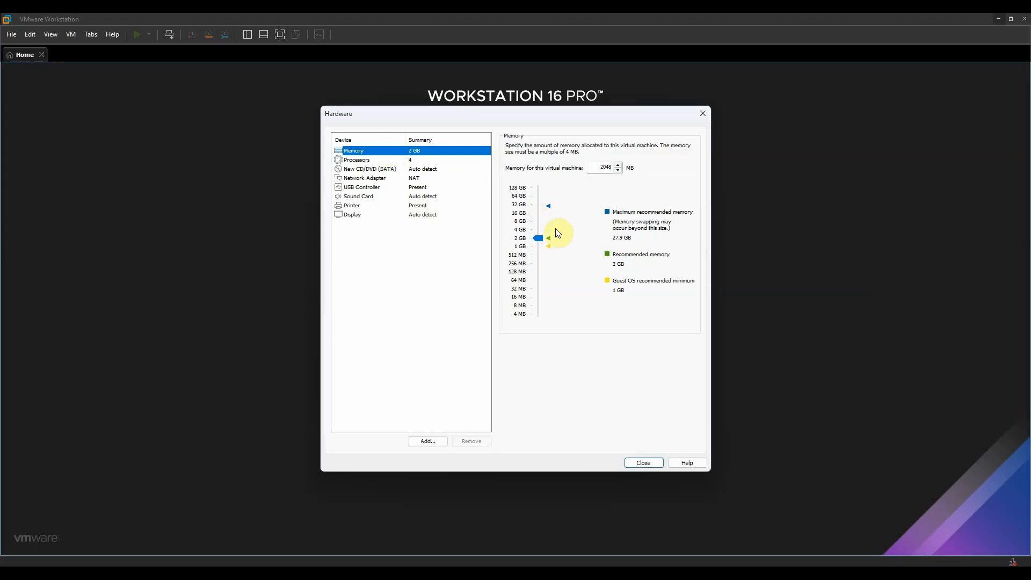
drag(537, 237, 539, 221)
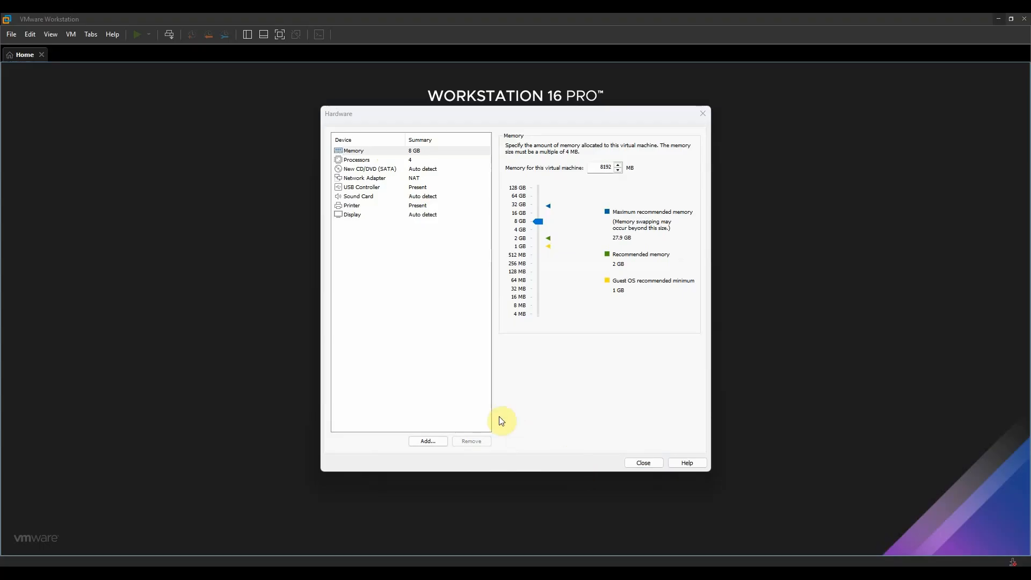
Set the VM's network adapter to Bridged mode.
click(380, 179)
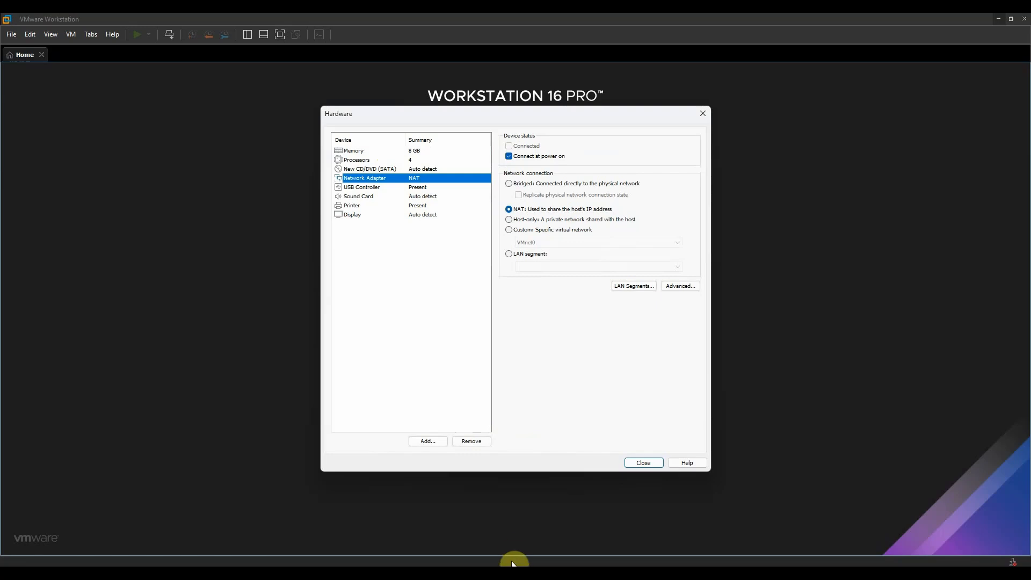
click(509, 183)
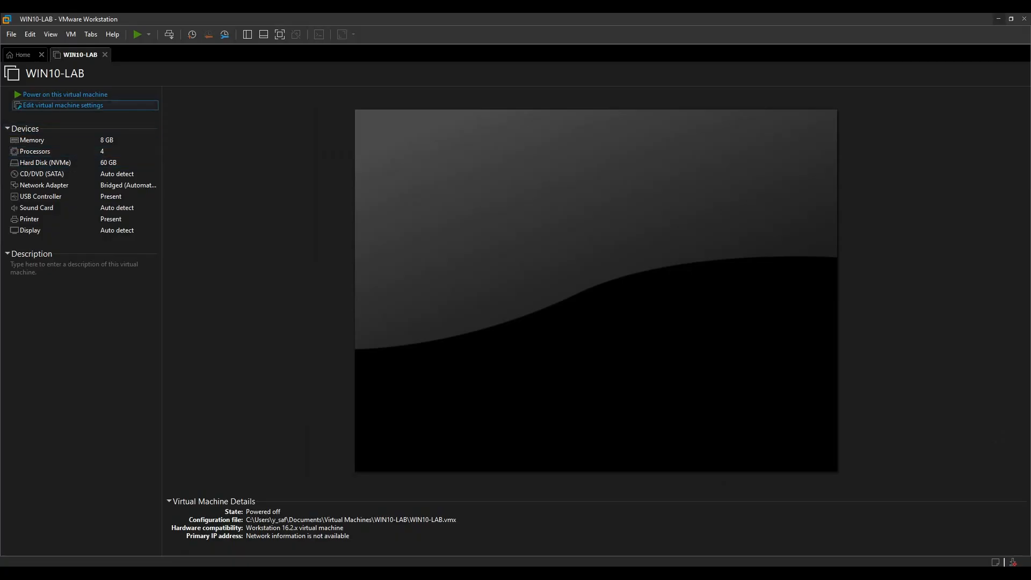
Point the CD/DVD (SATA) drive at the ISO image Windows.iso from the Desktop.
click(63, 105)
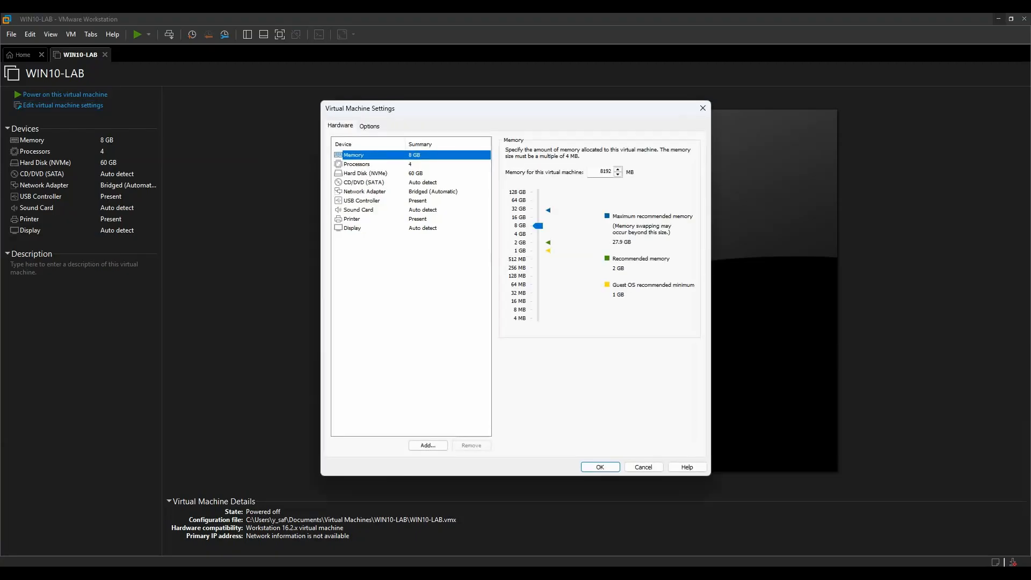
click(364, 183)
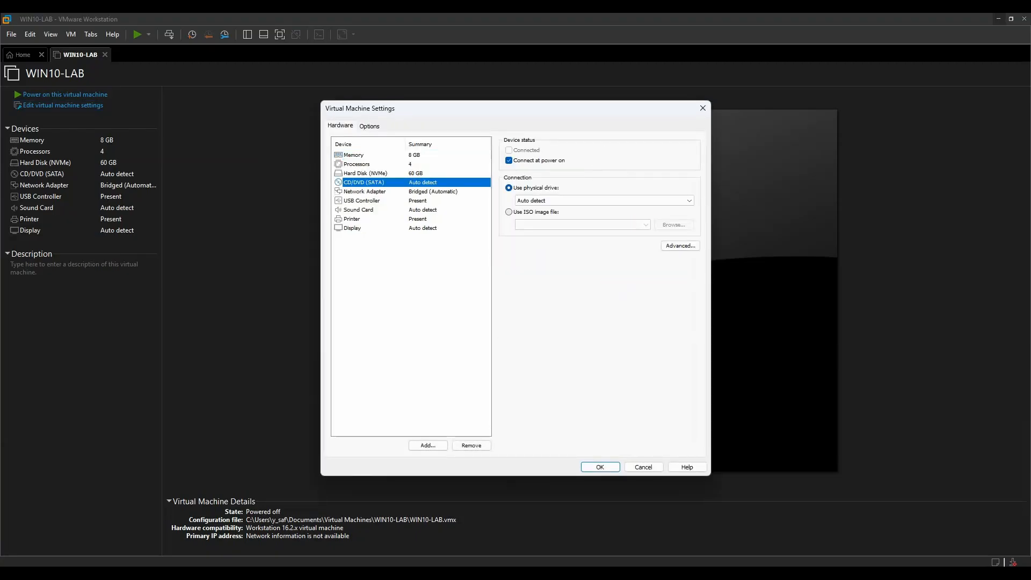
click(508, 212)
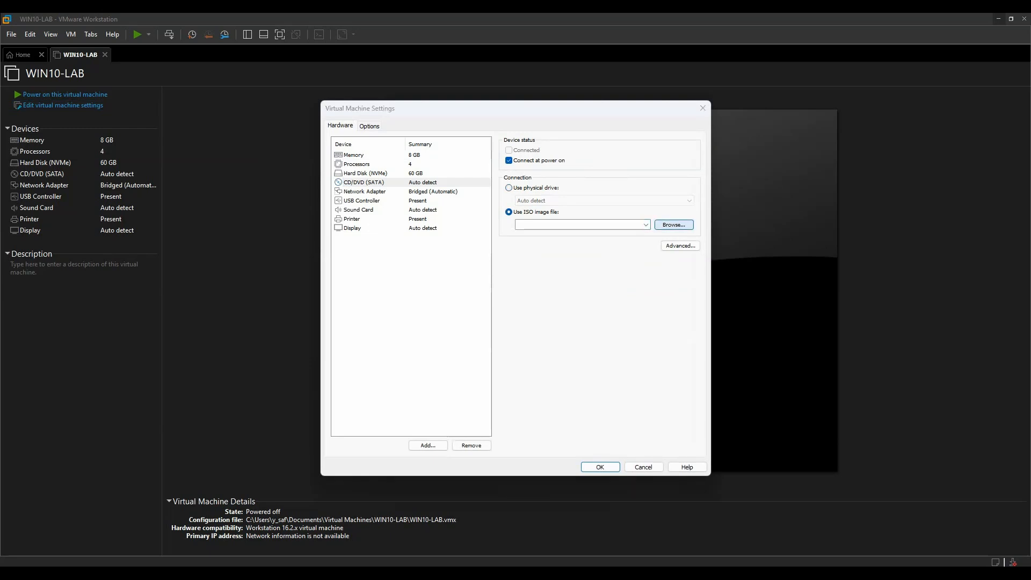
click(673, 224)
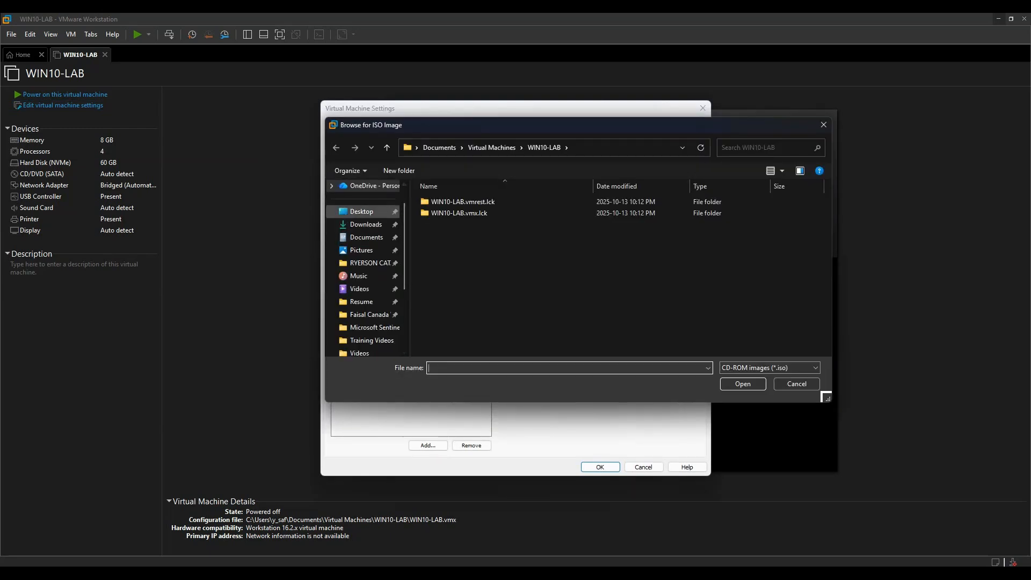
click(361, 211)
double_click(561, 204)
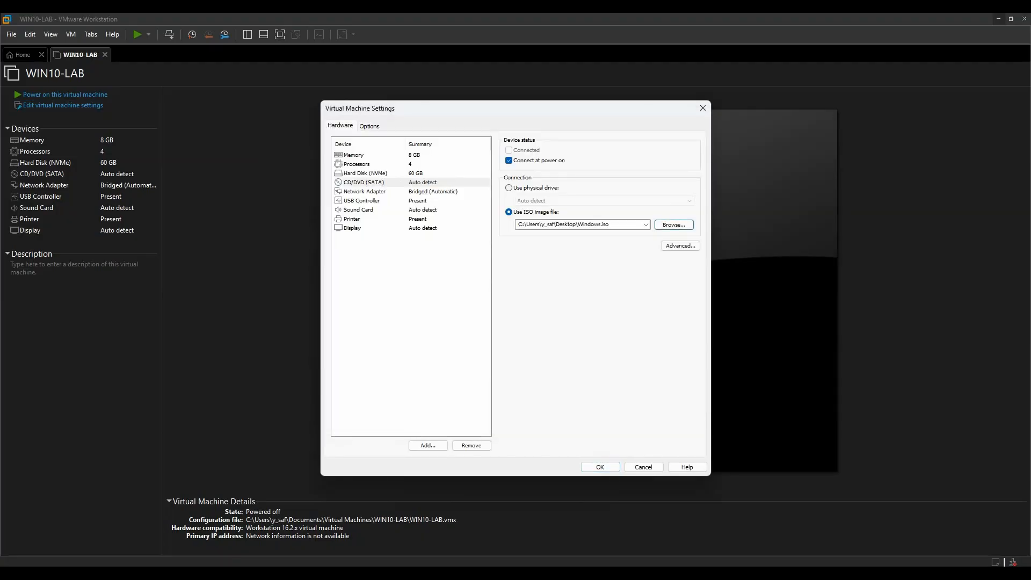
click(600, 467)
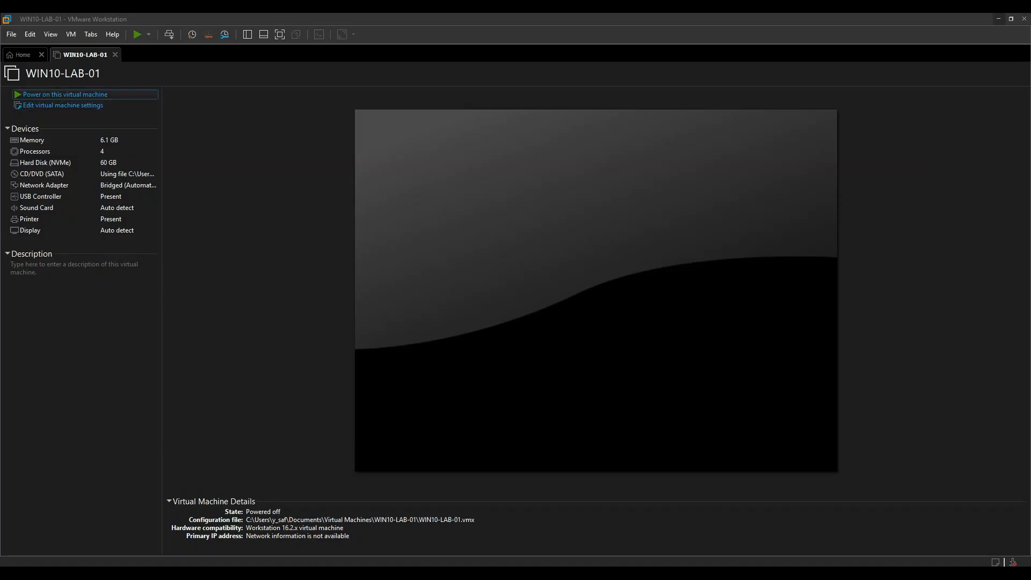
Power on WIN10-LAB-01 and dismiss the guest lock screen to reach the password prompt.
click(65, 94)
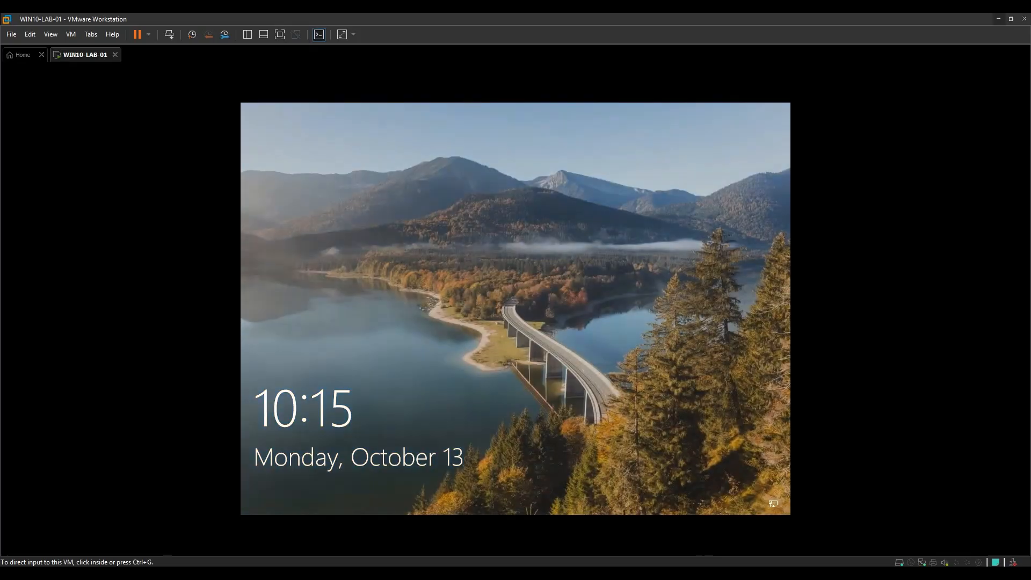
click(516, 309)
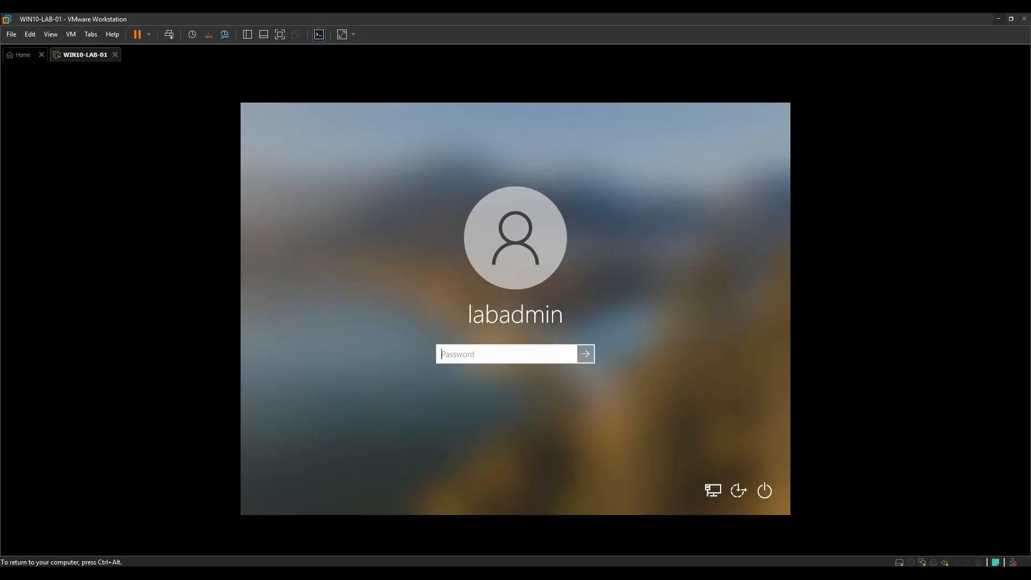
Enter the account password to sign in to the Windows 10 guest.
text(•••••••••••)
key(Return)
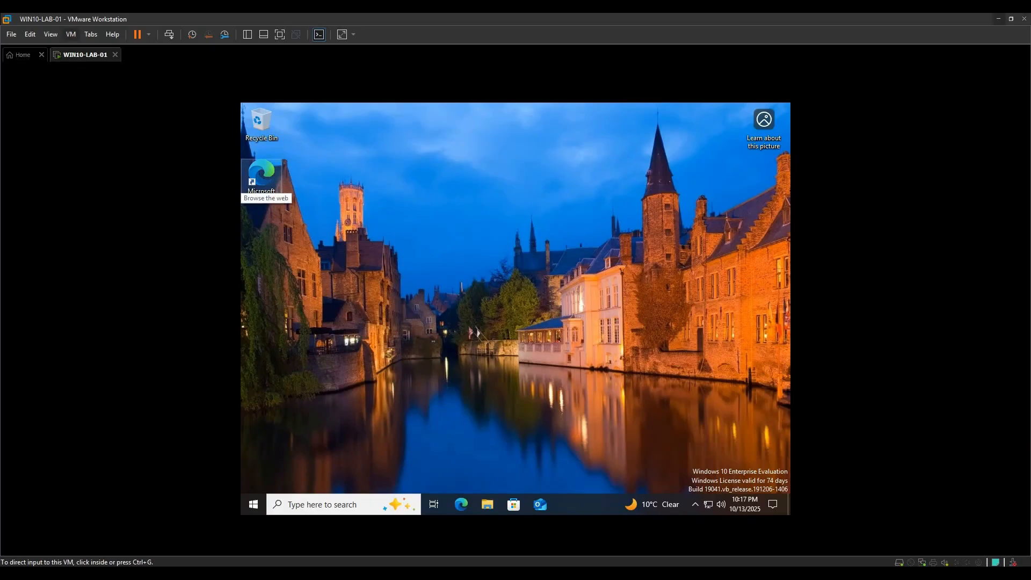
Run VM > Reinstall VMware Tools and open the mounted D: disc's files via AutoPlay.
click(71, 34)
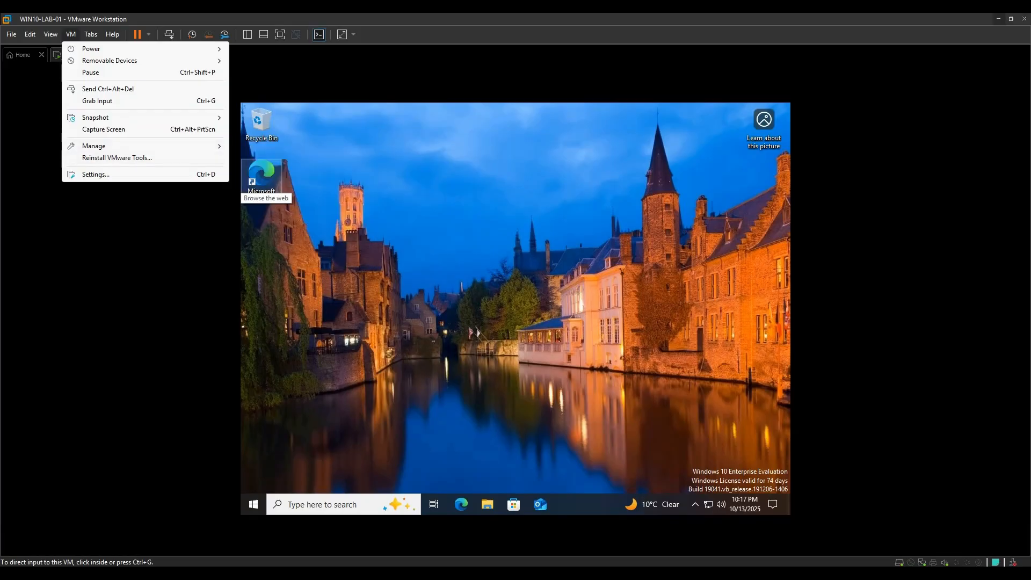
click(117, 157)
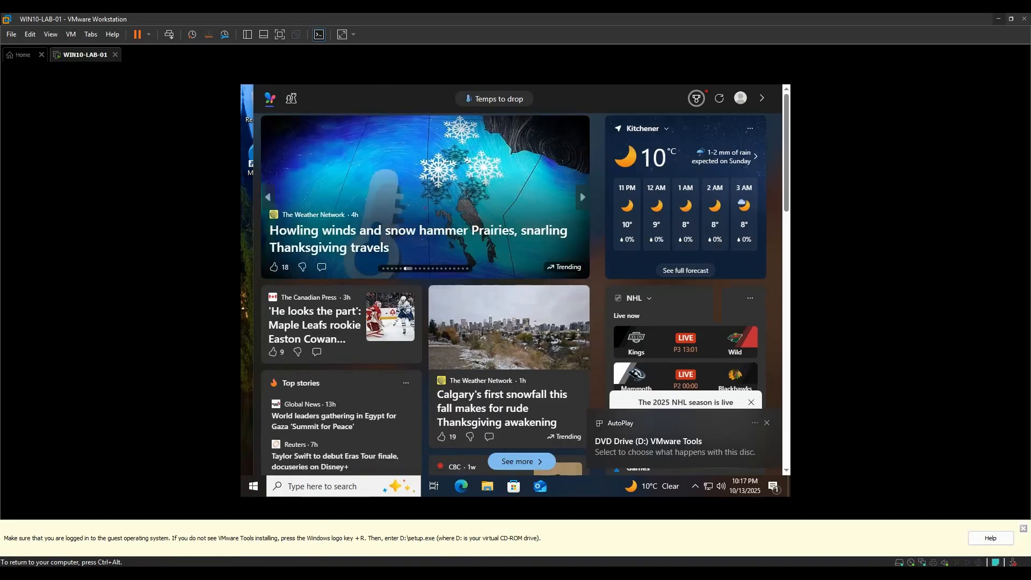
click(648, 445)
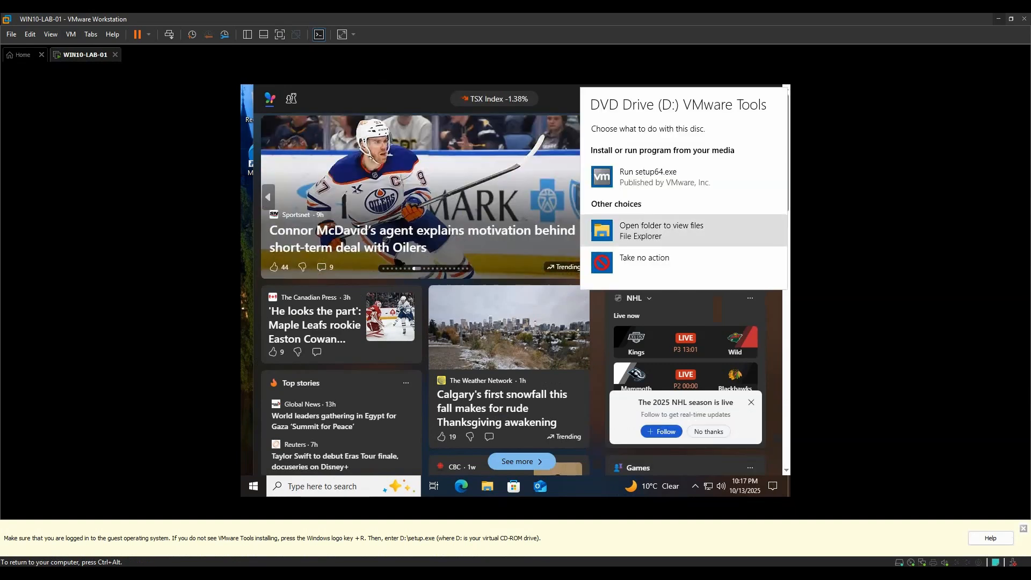
click(660, 231)
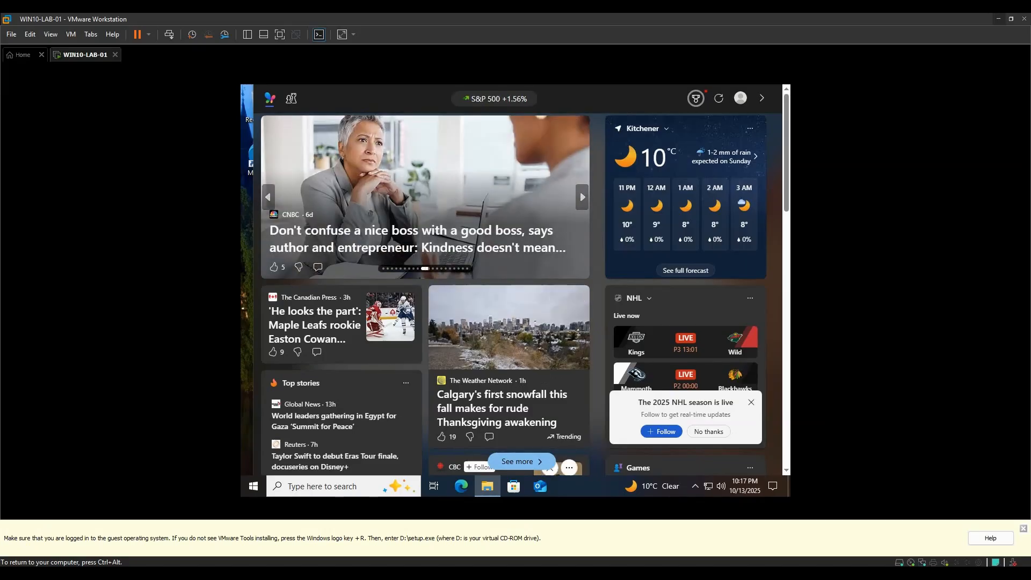
Close the news panel, launch setup from the VMware Tools D: drive, and approve UAC.
key(ctrl+alt)
click(786, 162)
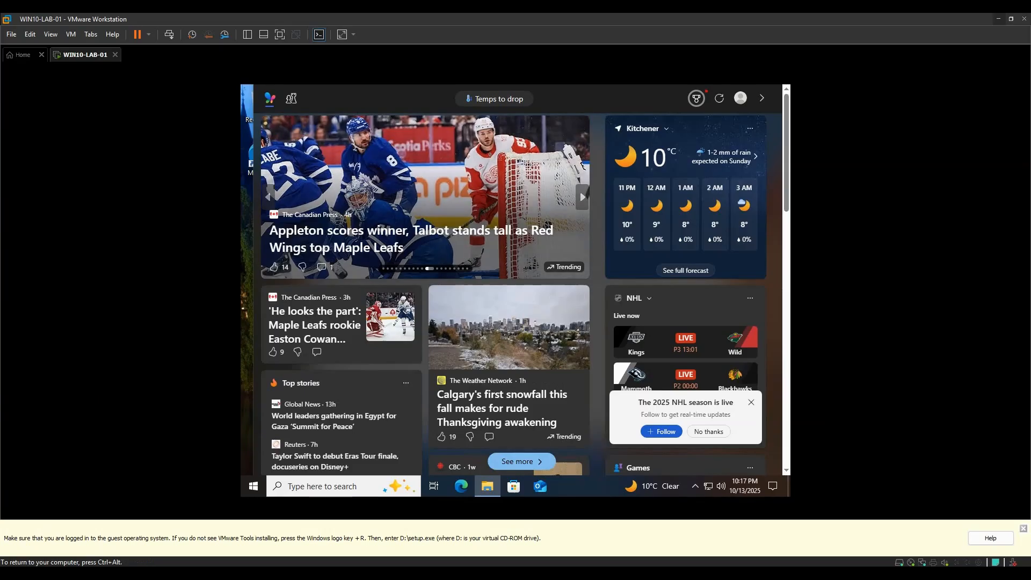
click(246, 236)
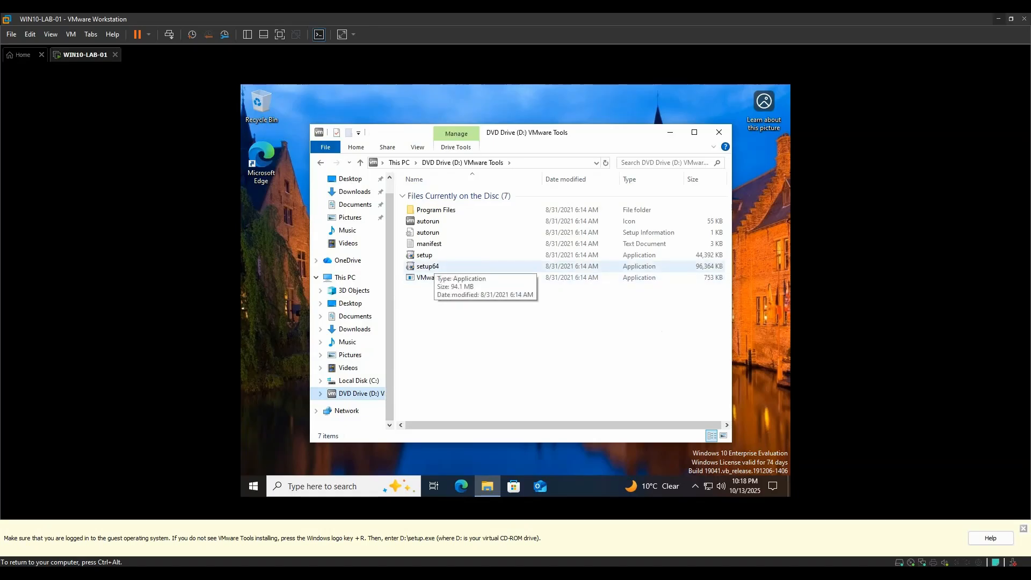
click(425, 255)
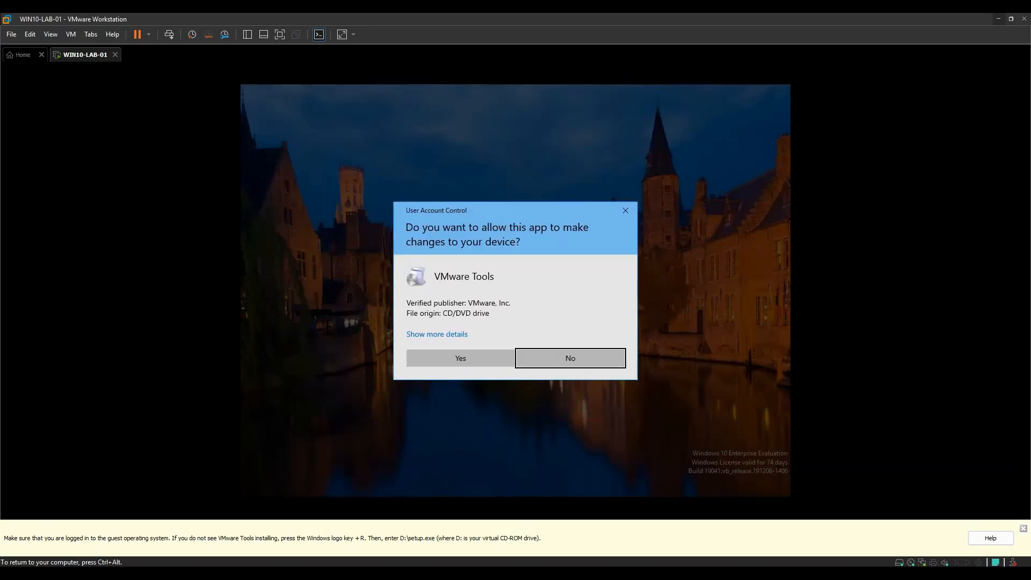
click(460, 358)
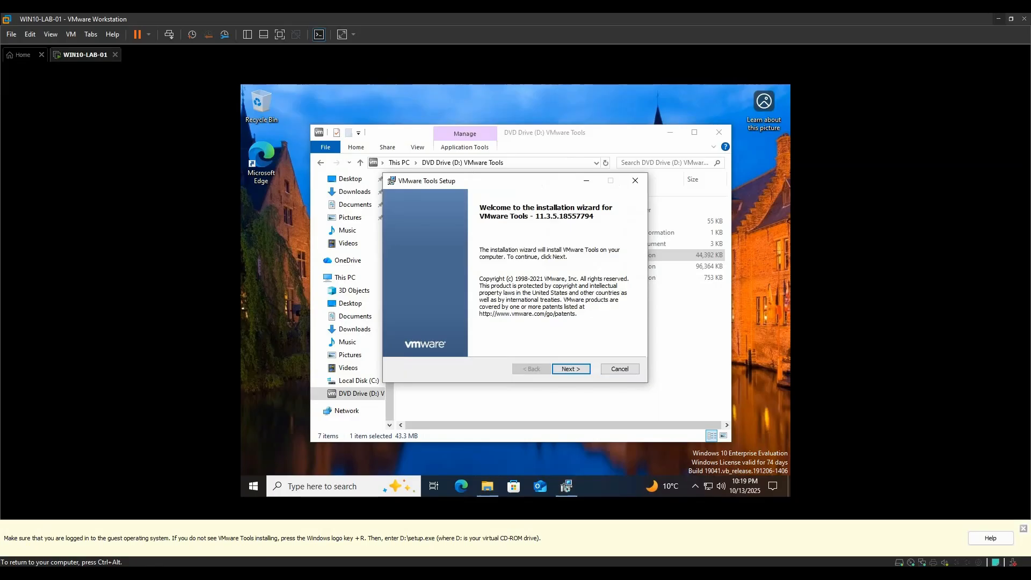
Run the VMware Tools installer with the Typical setup until it reports completion.
click(571, 369)
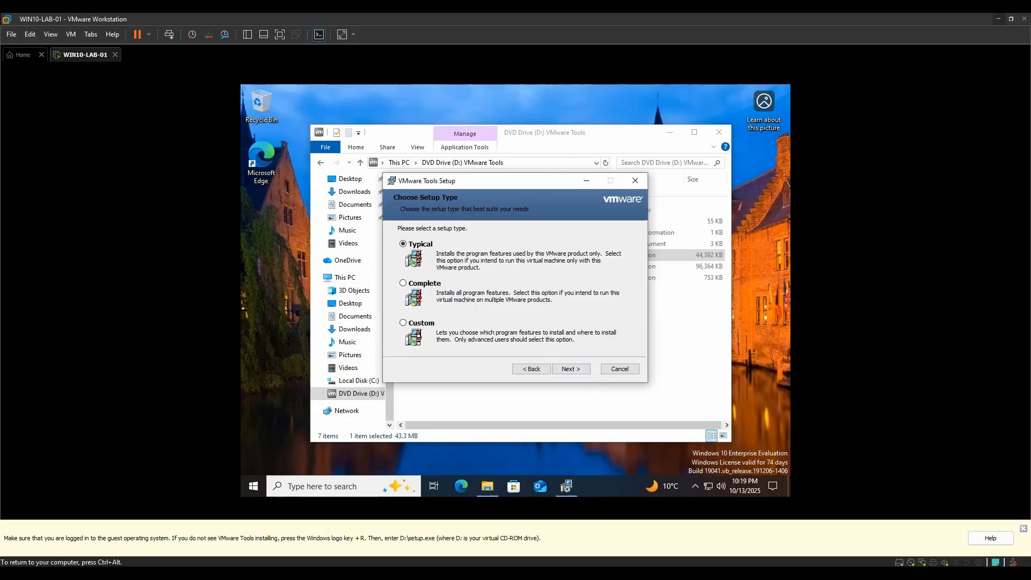
click(571, 369)
click(562, 368)
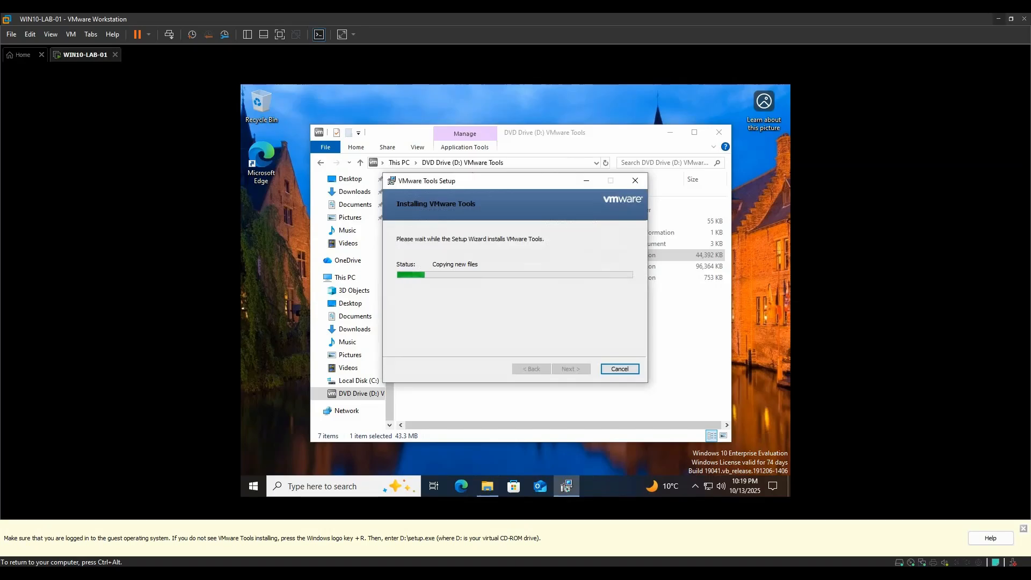
key(ctrl+alt)
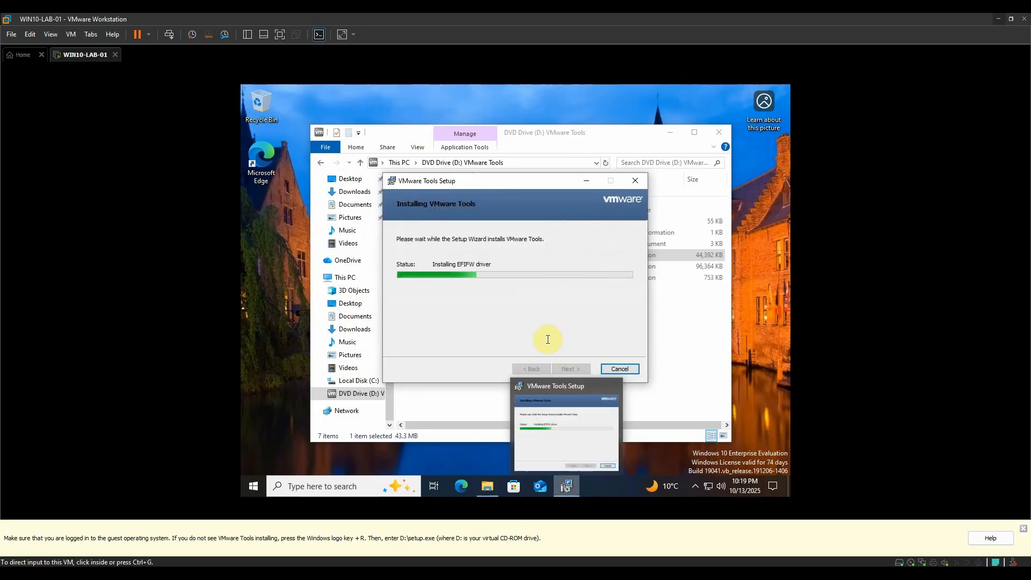
click(456, 282)
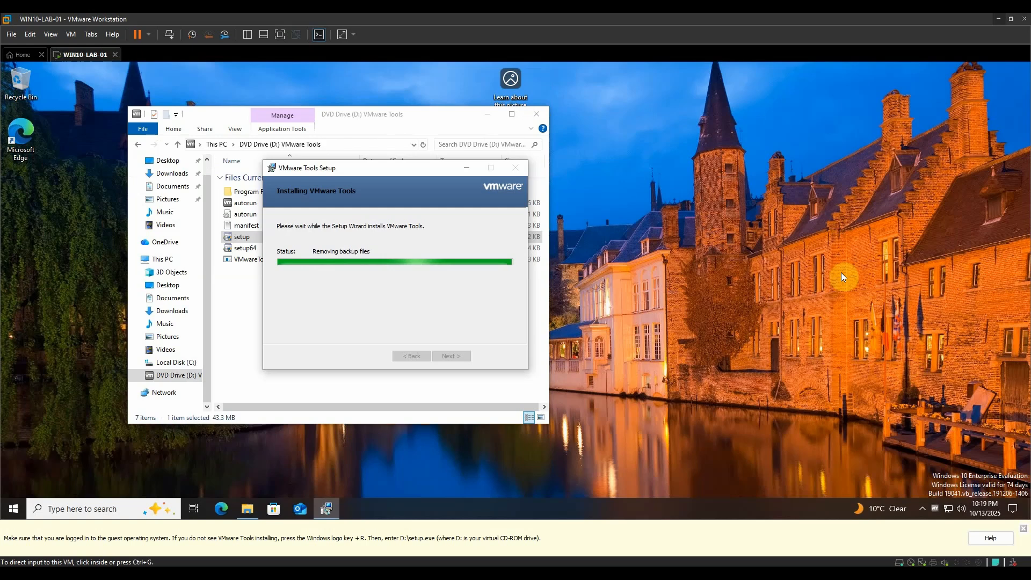
click(840, 272)
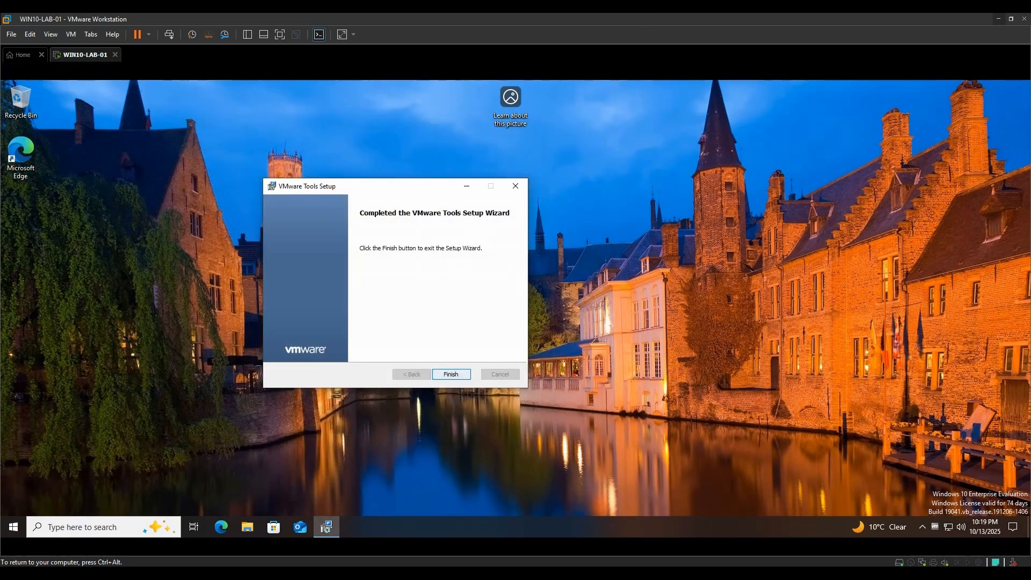
Close the Tools wizard, restart WIN10-LAB-01, and sign back in as labadmin with the account password.
click(451, 374)
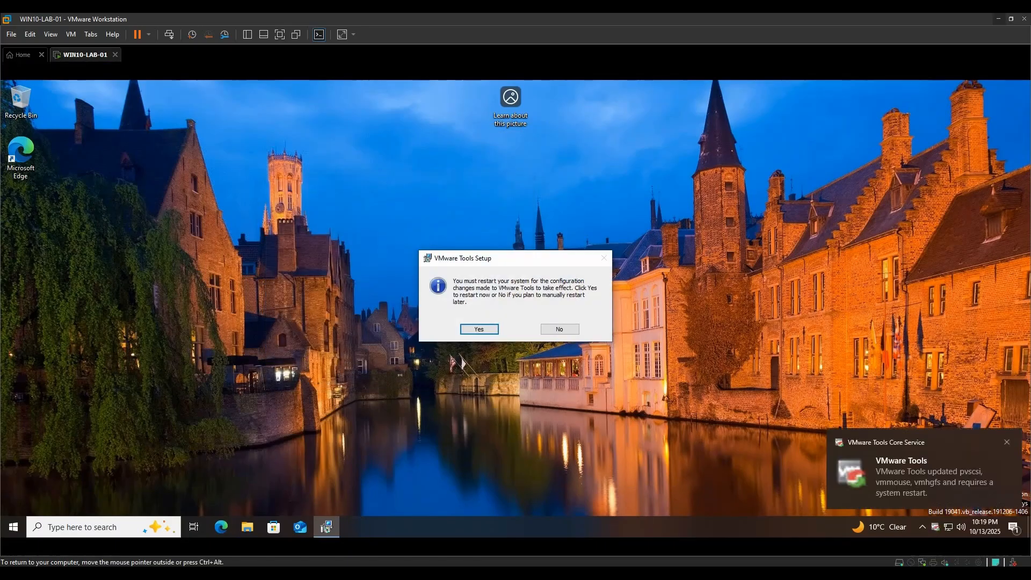
click(479, 328)
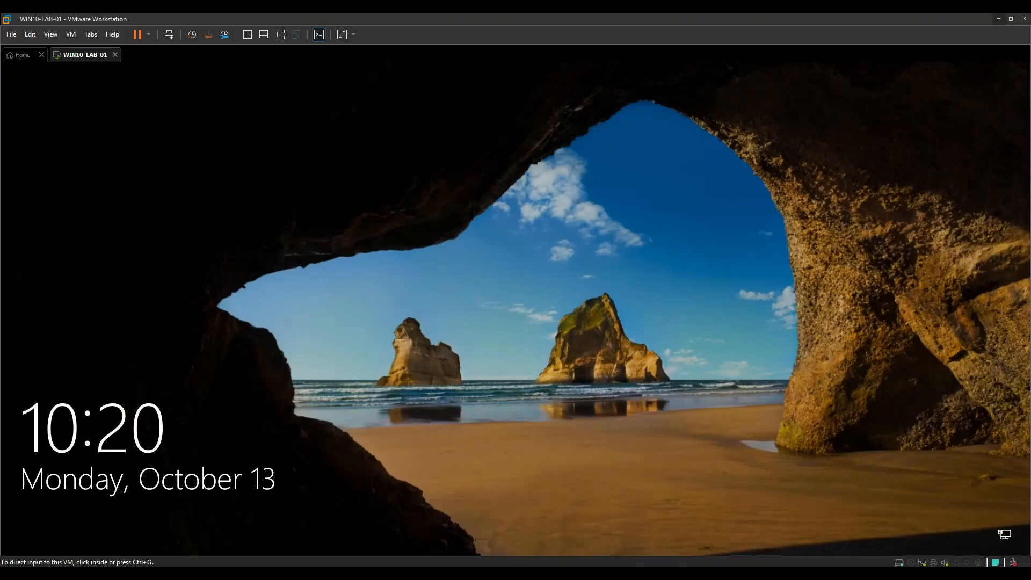
click(516, 308)
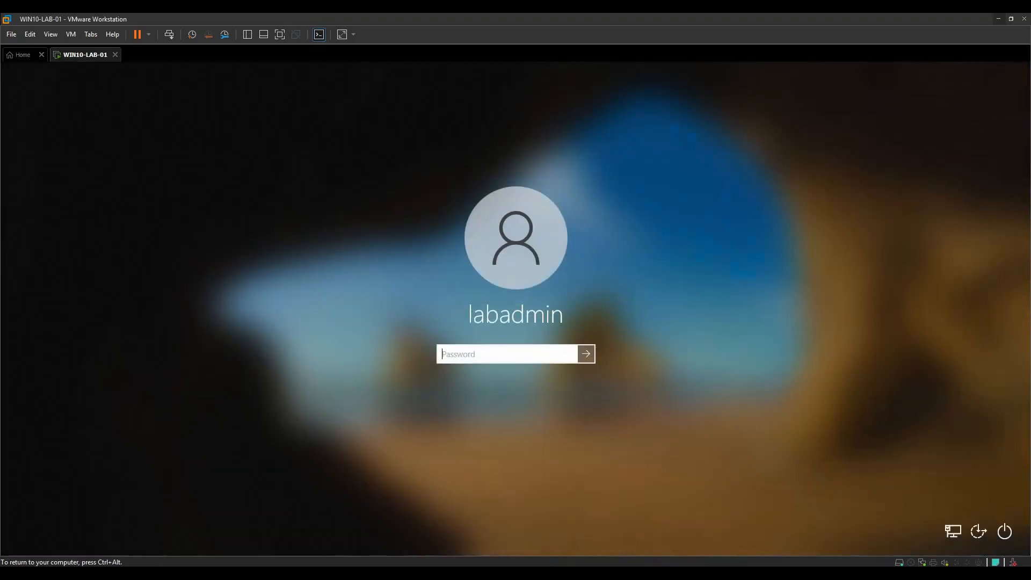
text(P@ssw0rd)
key(Return)
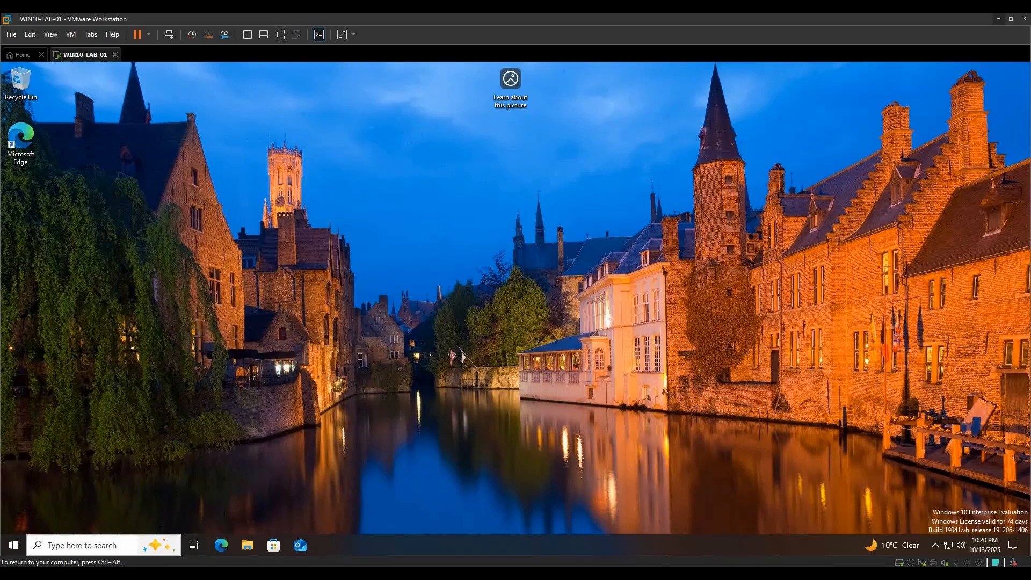
Open Command Prompt as administrator from the guest's search, approving the UAC prompt.
click(80, 544)
text(cmd)
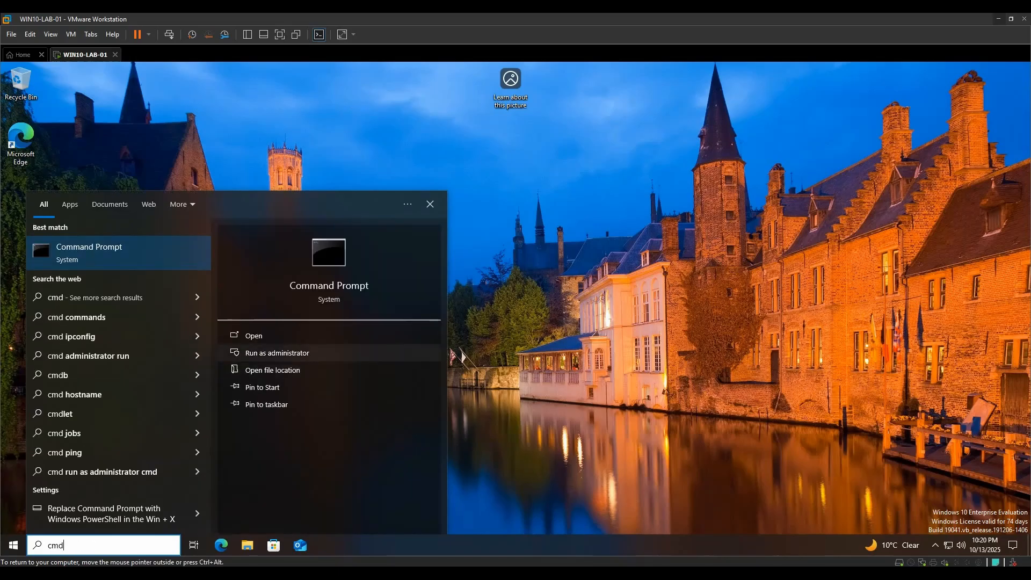
click(277, 353)
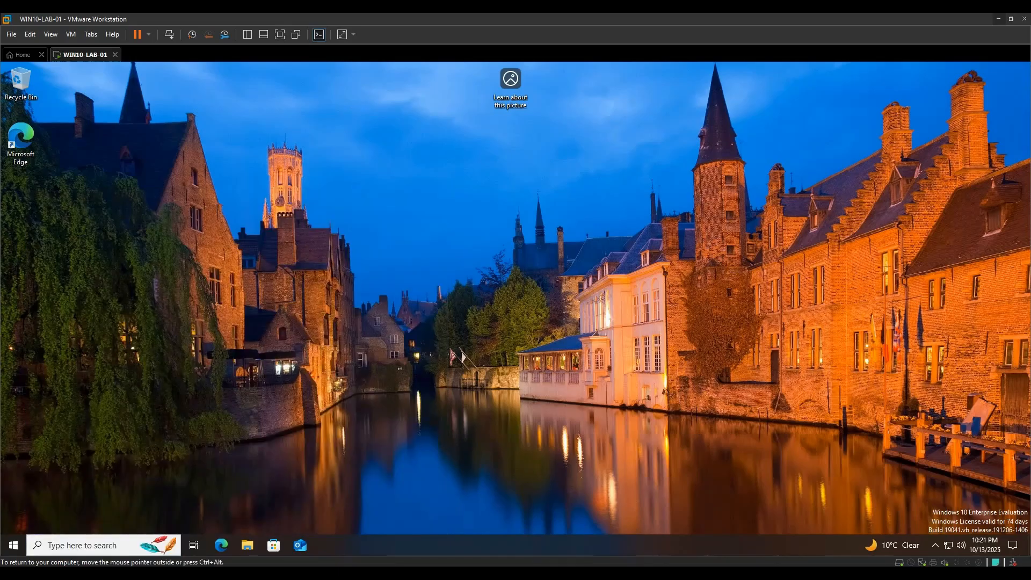
click(460, 371)
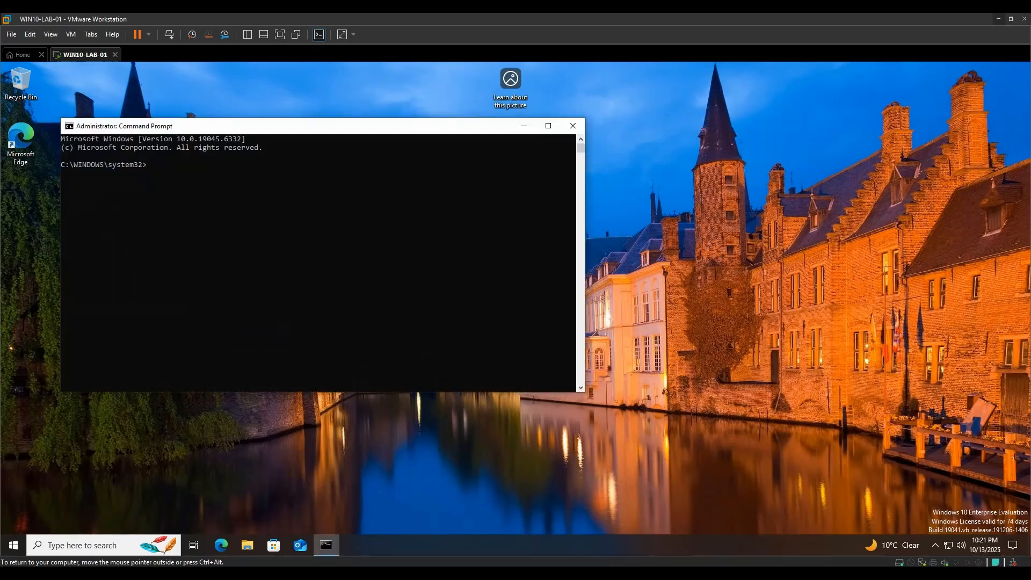
Run ping google.com and get 4 of 4 replies with 0% loss.
click(333, 293)
text(ping google.com)
key(Return)
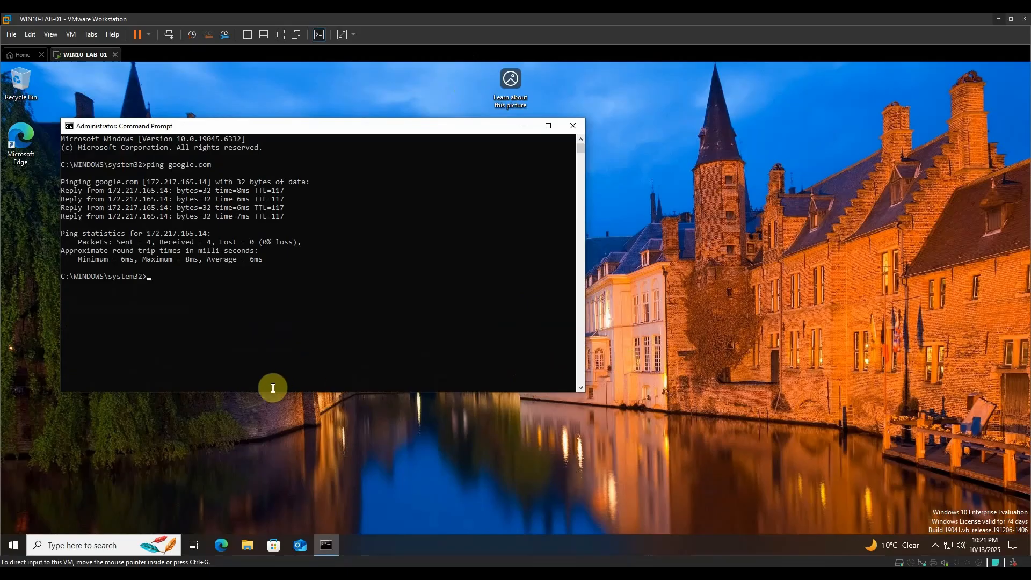
click(424, 379)
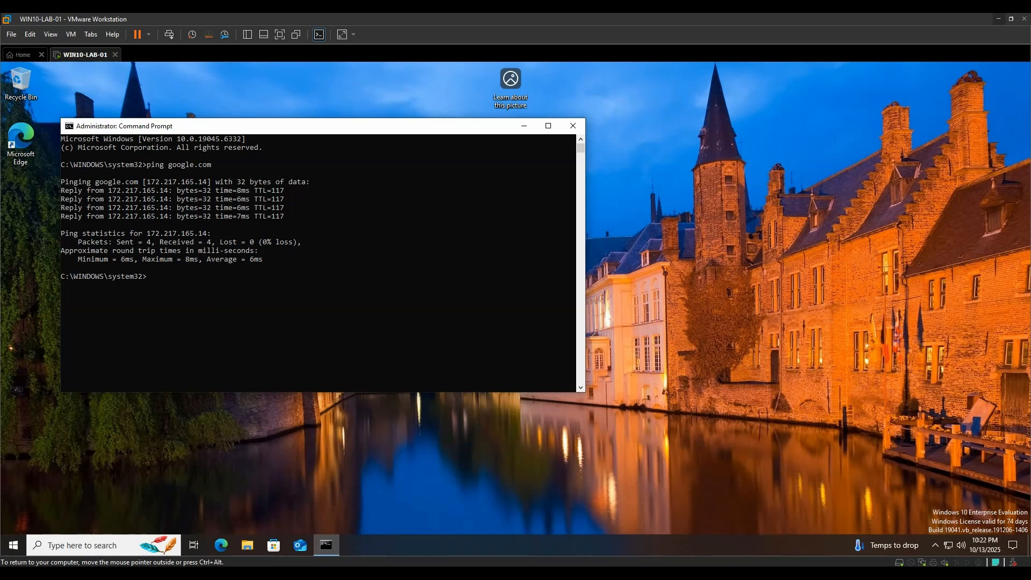
Switch Enable Remote Desktop on in System settings and confirm, for PC DESKTOP-SIULRU9.
right_click(12, 543)
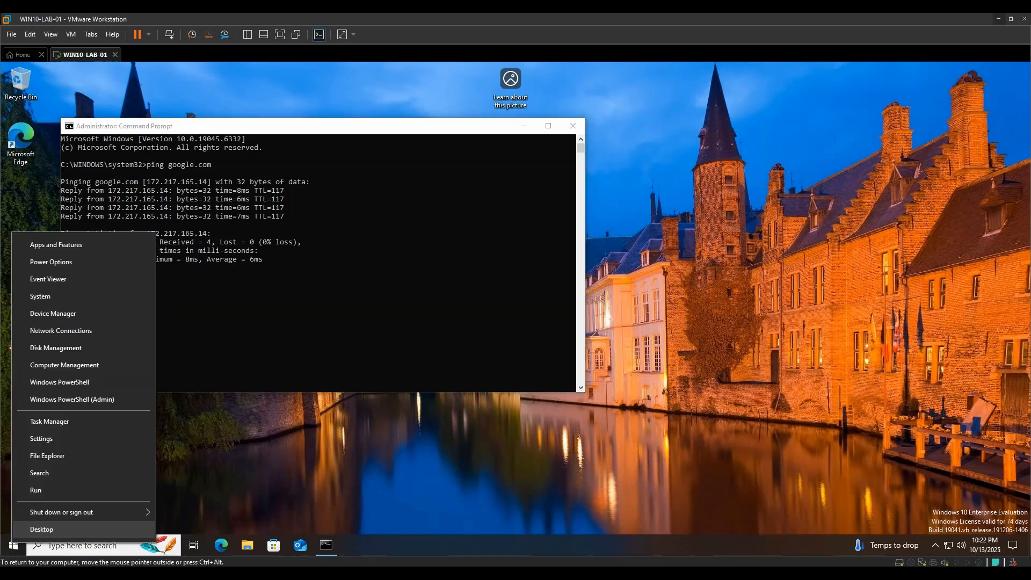
click(54, 295)
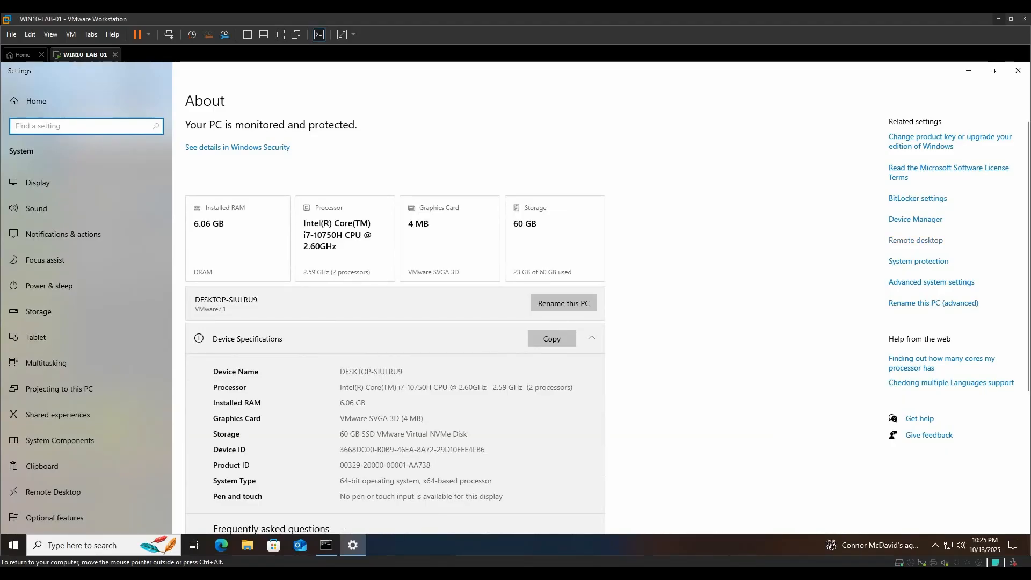
click(916, 240)
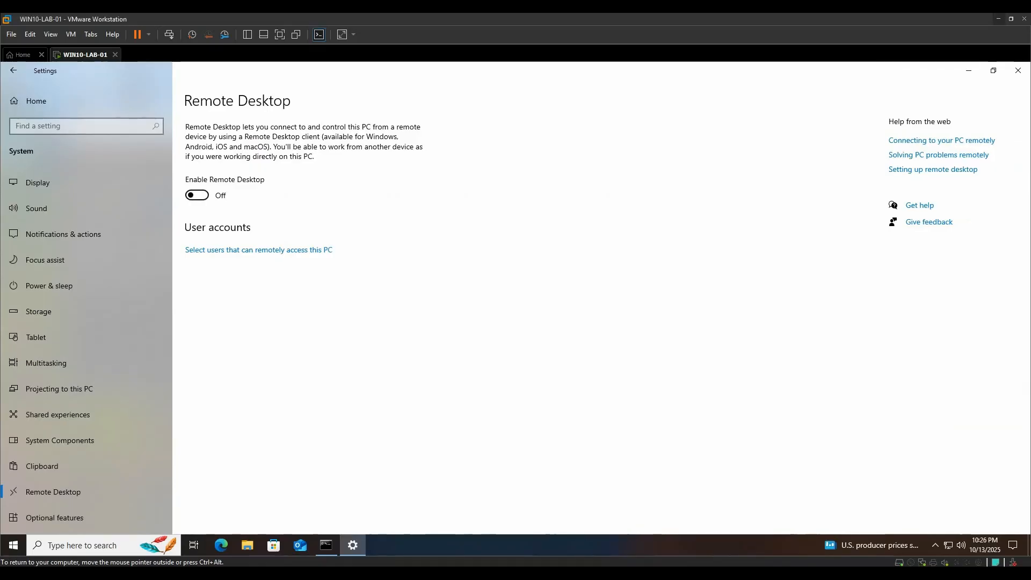
click(196, 194)
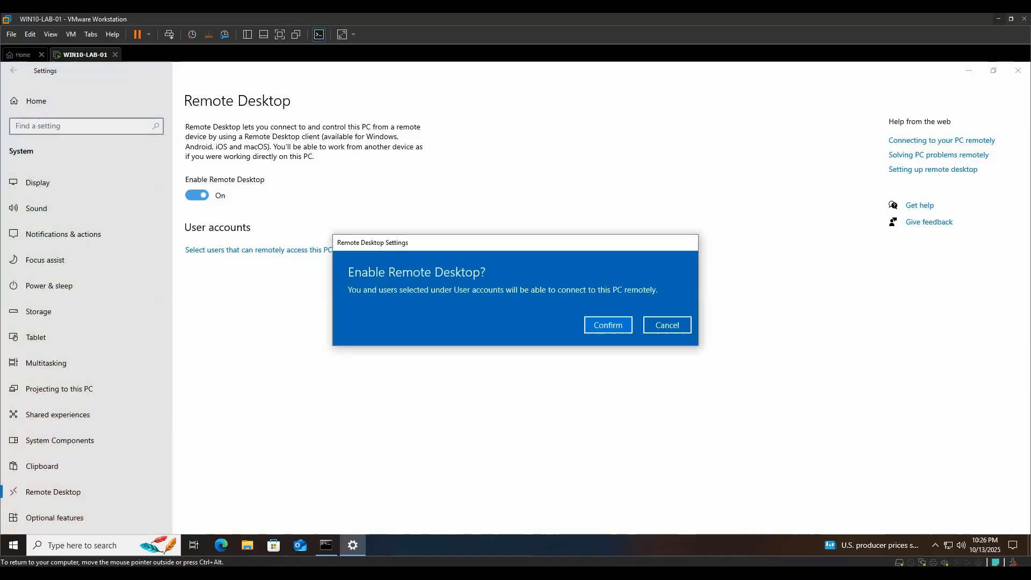
click(608, 323)
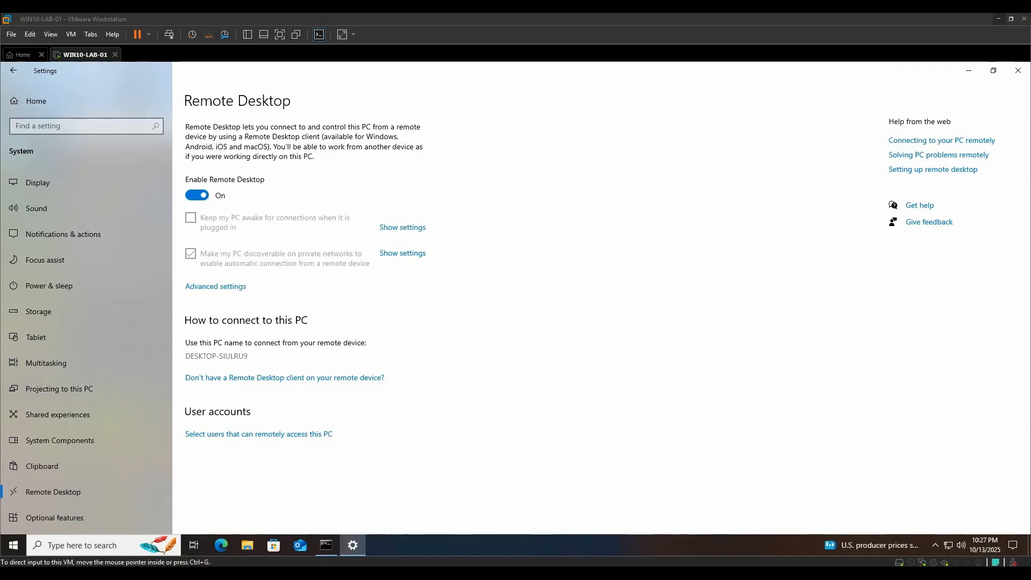
Confirm Windows Defender Firewall allows Remote Desktop on Private and Public networks, then restore Command Prompt.
click(80, 126)
text(Defe)
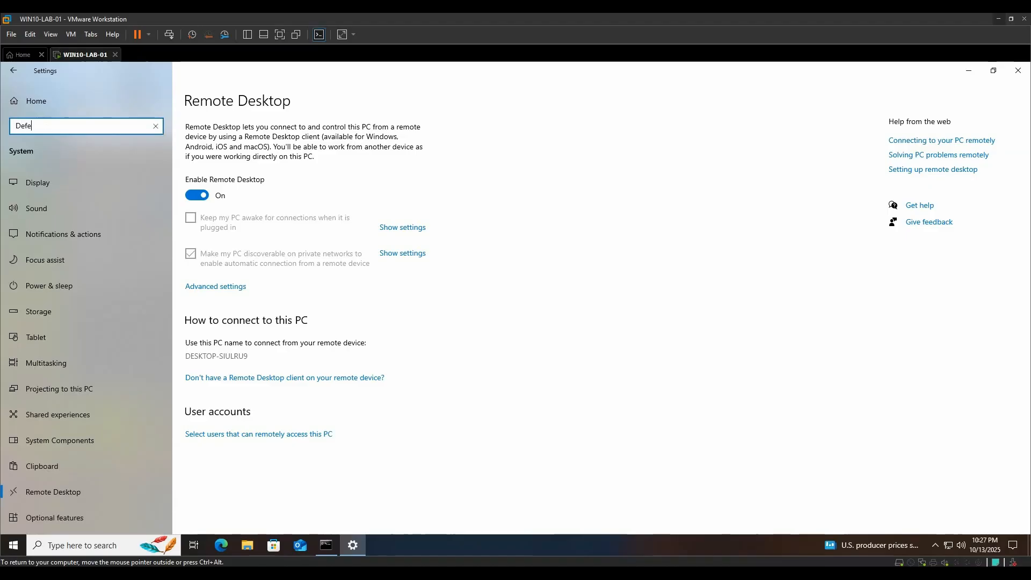
click(75, 217)
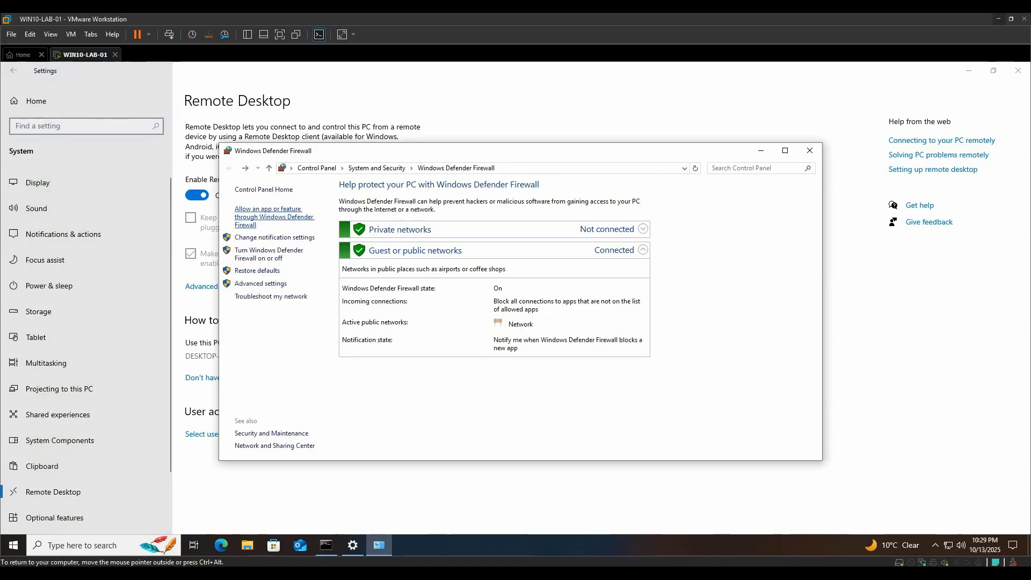
click(274, 217)
drag(666, 262, 666, 319)
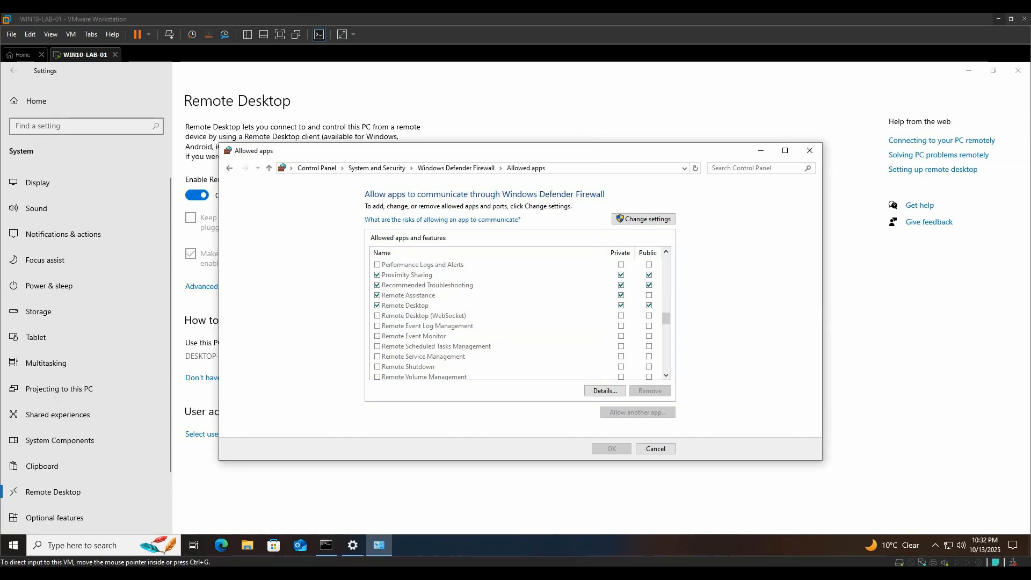
click(326, 545)
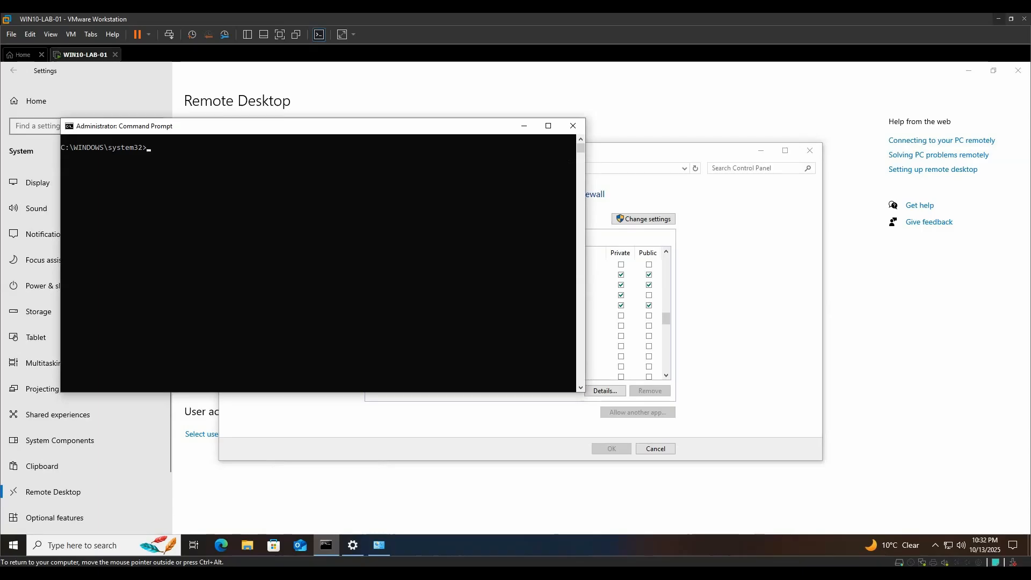
Run eventcreate /T INFORMATION /ID 100 /L APPLICATION to log a test event successfully.
text(eventcreate /T INFORMATION /ID 100 /L APPLICATION /D "Sentinel Lab: Win10 test event")
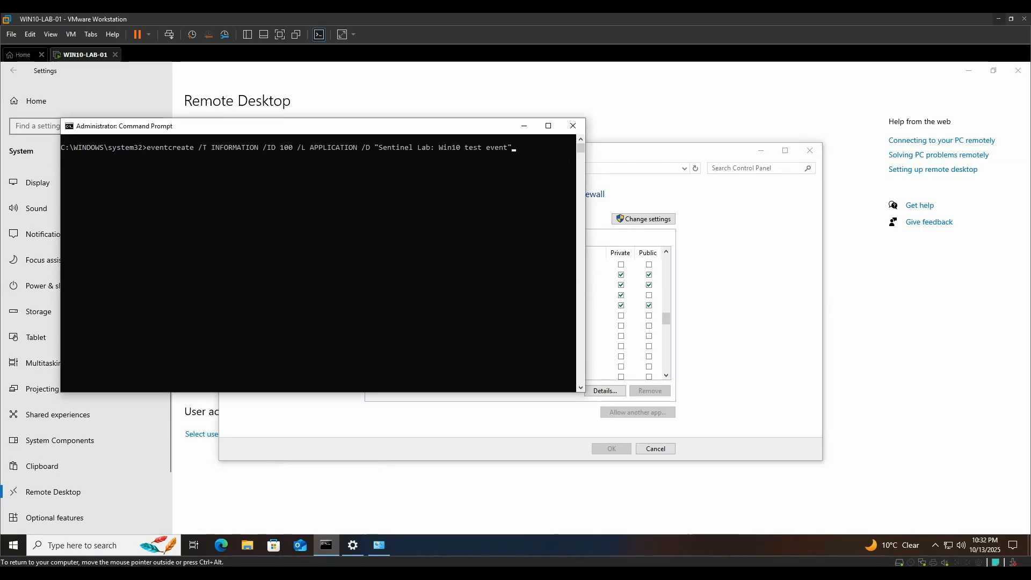
key(Return)
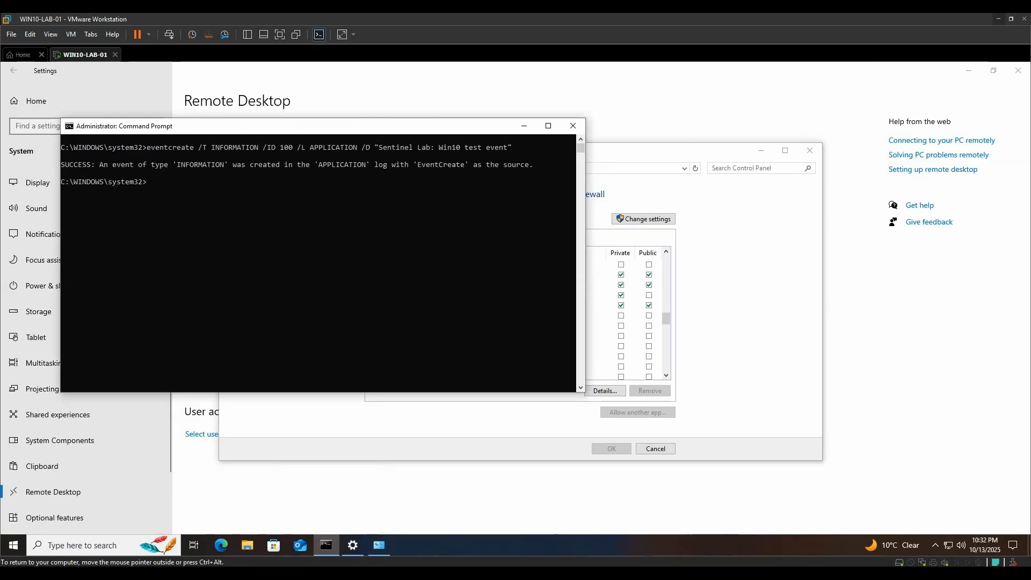